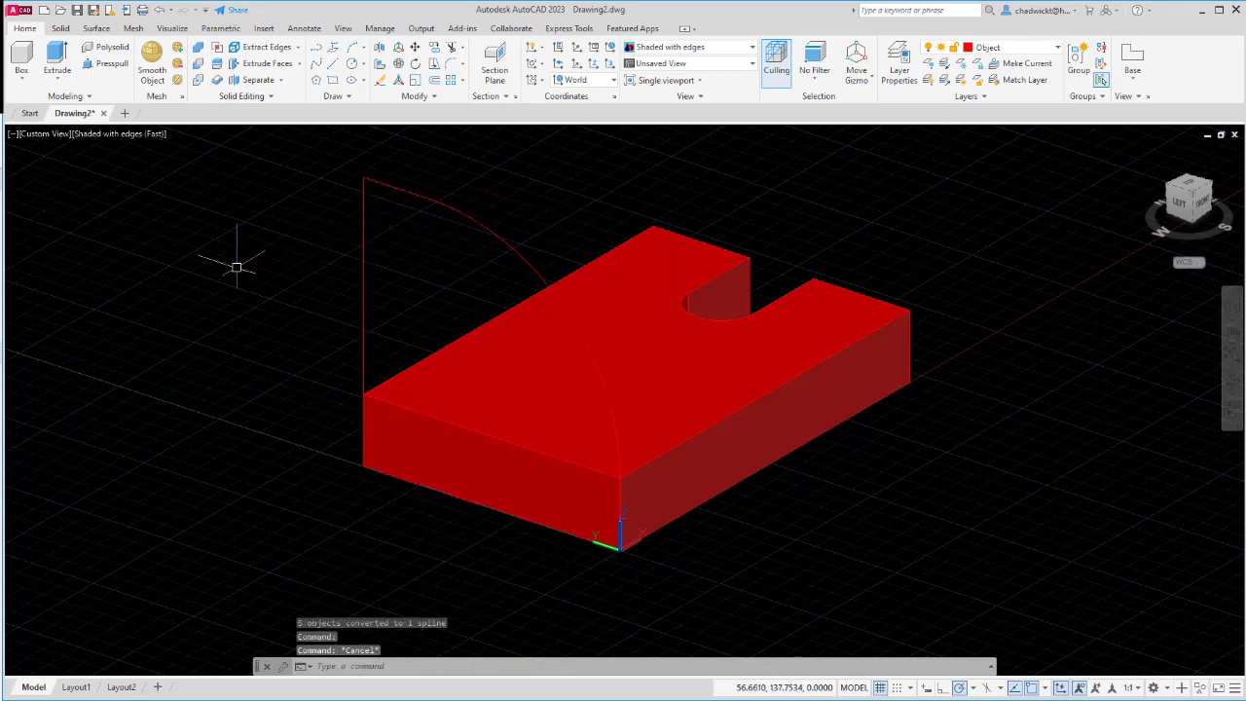
Extrude the quarter-round profile 16 units into a solid upright on the slotted base
left_click(59, 64)
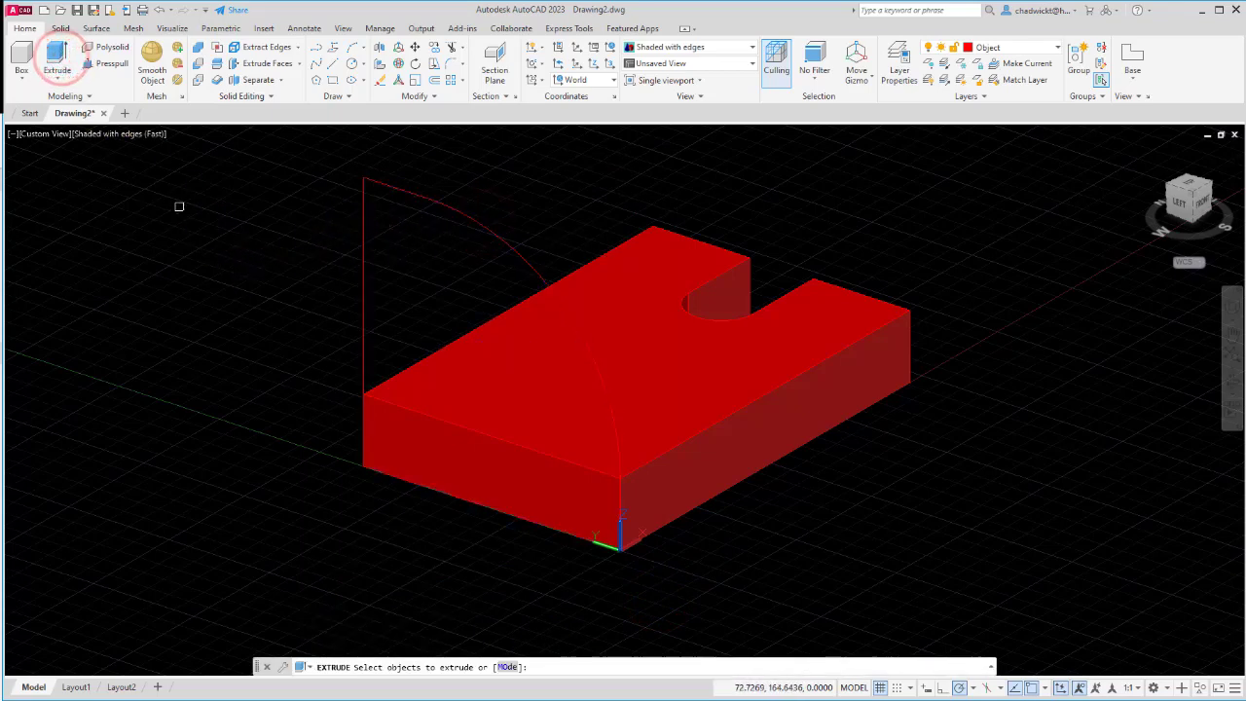
left_click(432, 199)
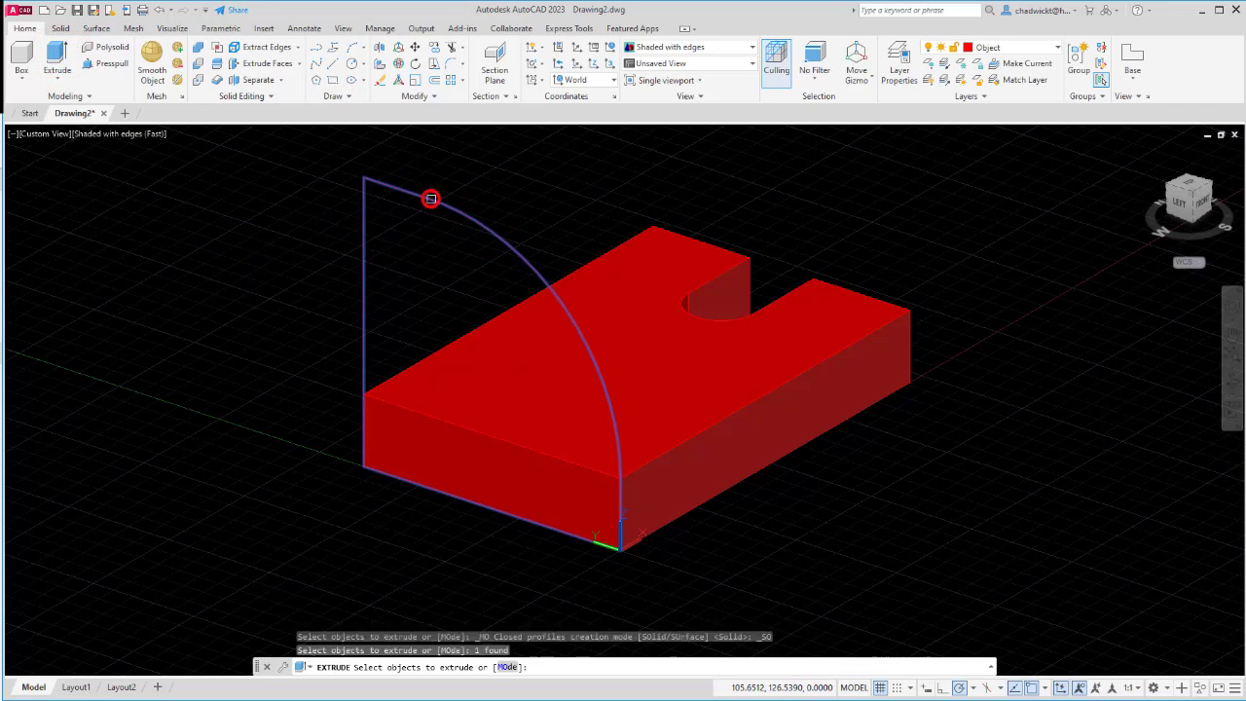
key("Return")
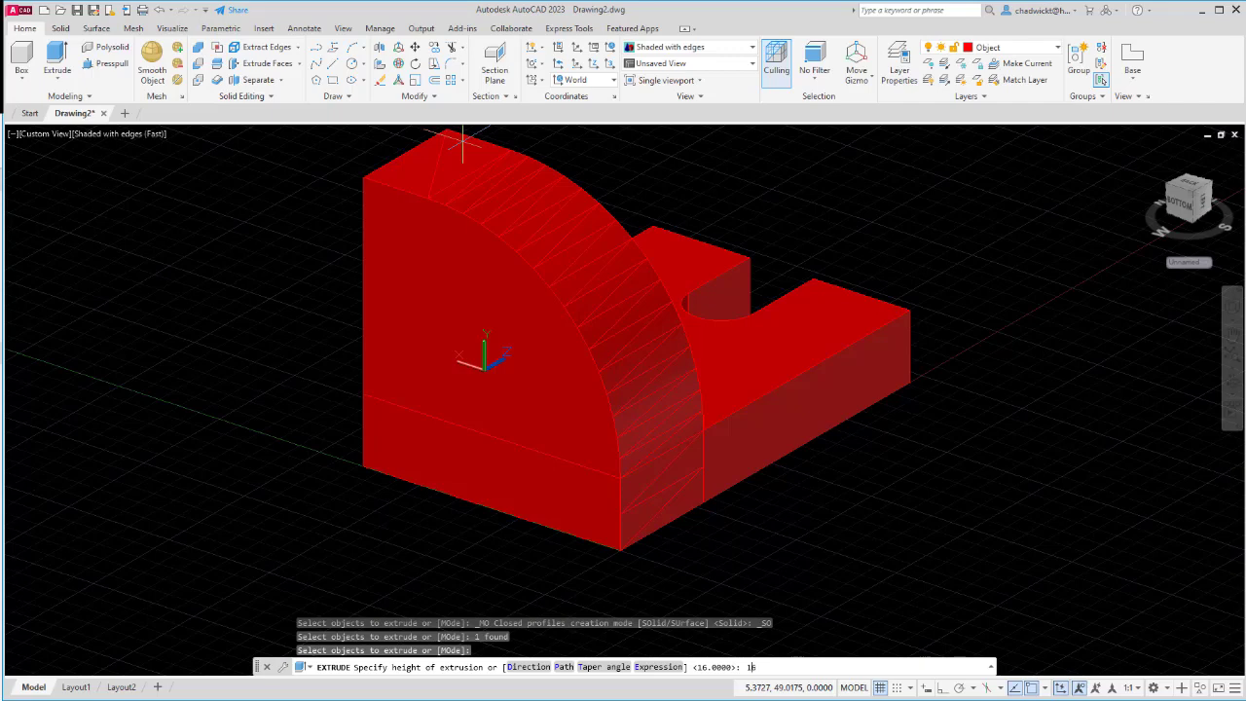
key("Return")
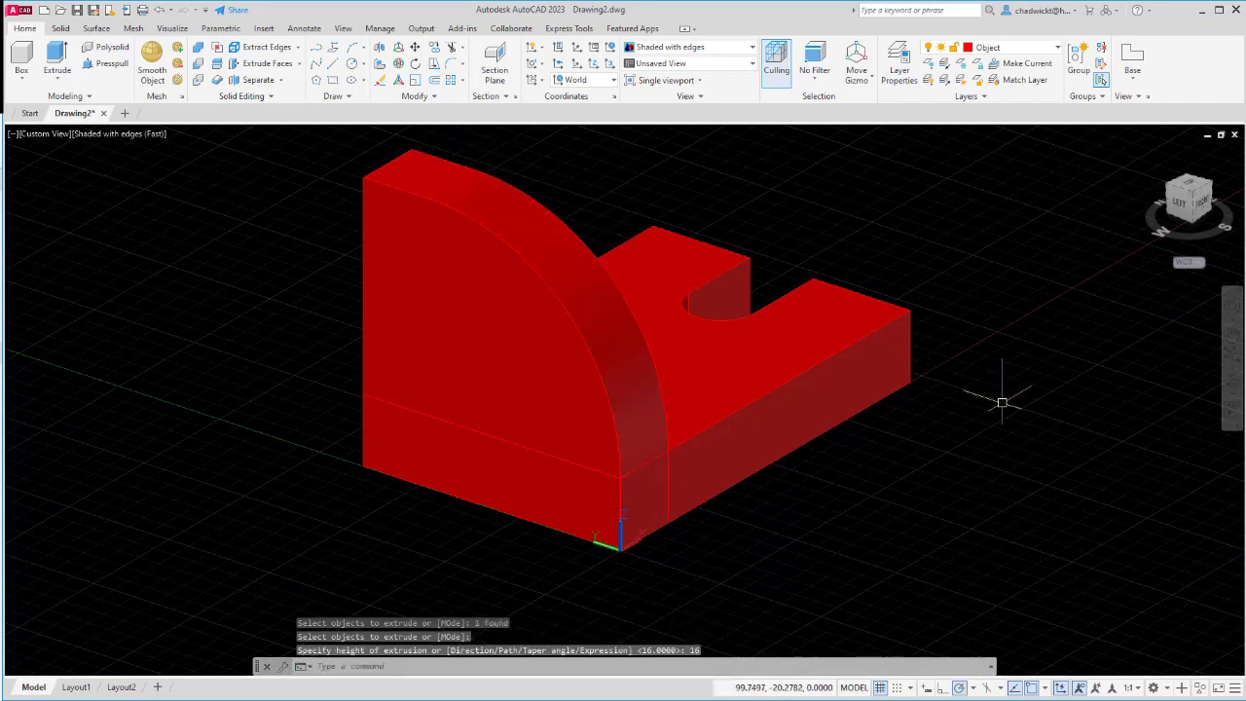
middle_click_drag(1007, 461, 778, 482, "shift")
scroll(891, 501, "down", 3)
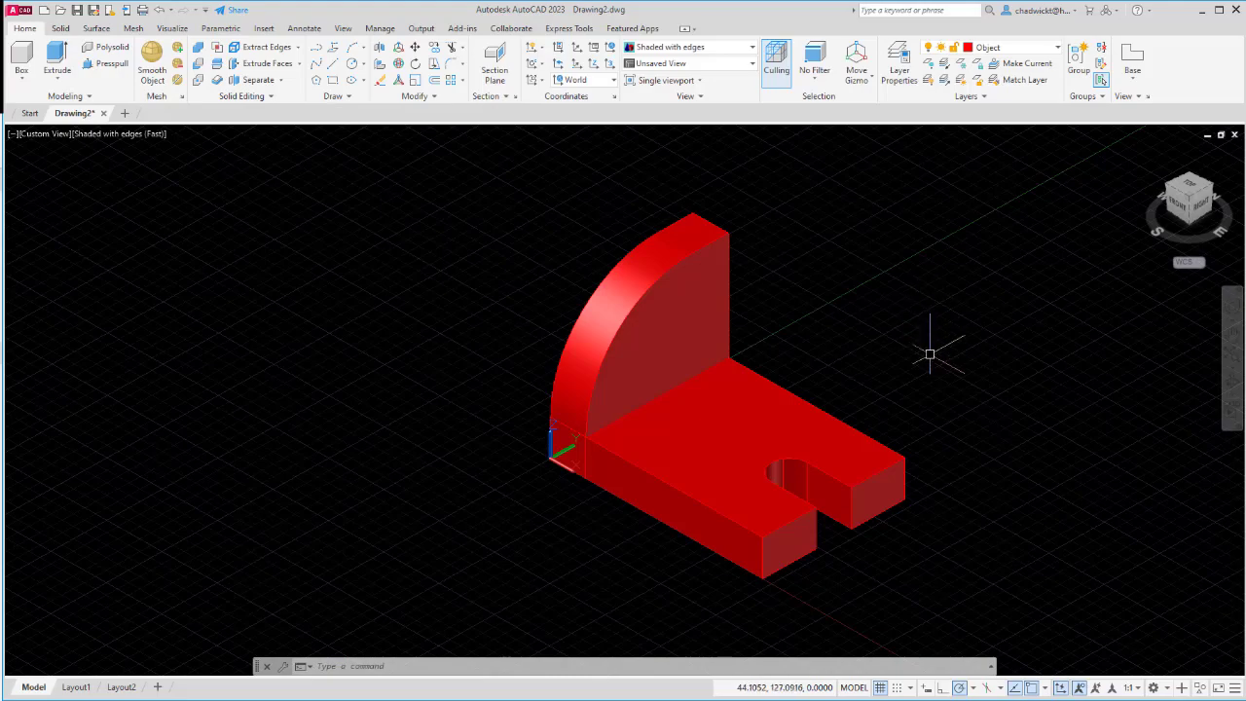
middle_click_drag(1029, 473, 627, 455, "shift")
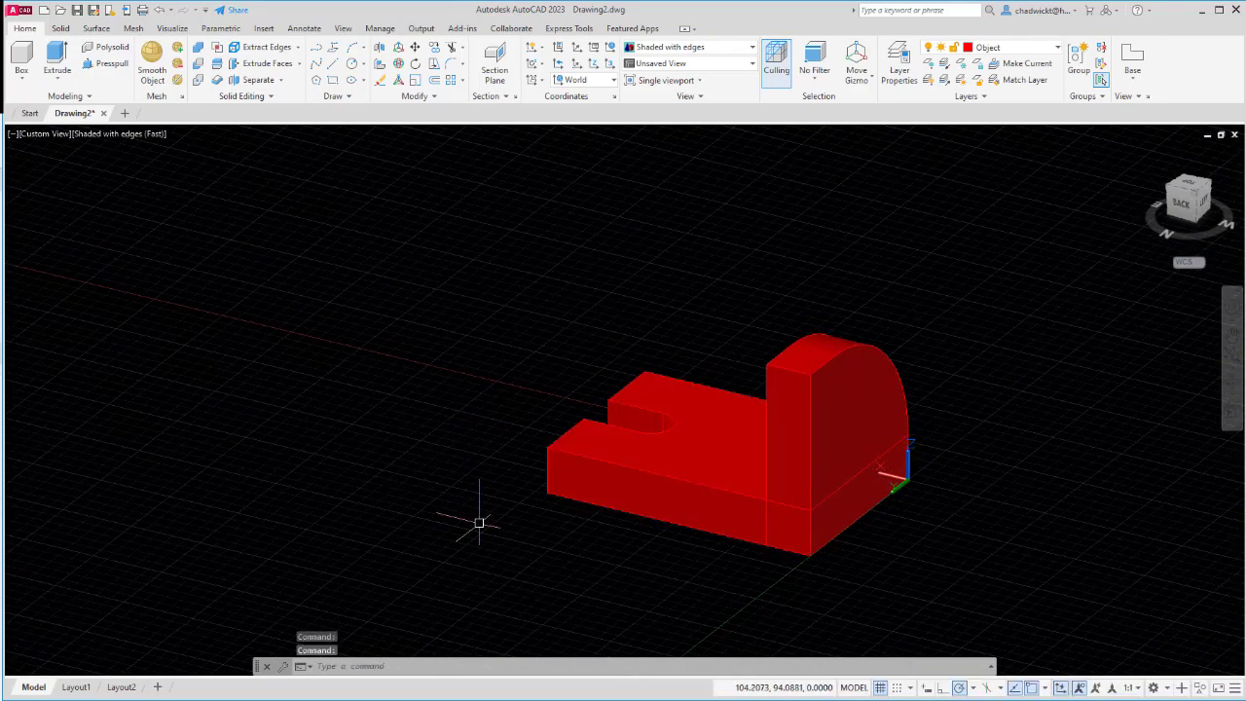
scroll(491, 526, "up", 2)
middle_click_drag(556, 536, 480, 544)
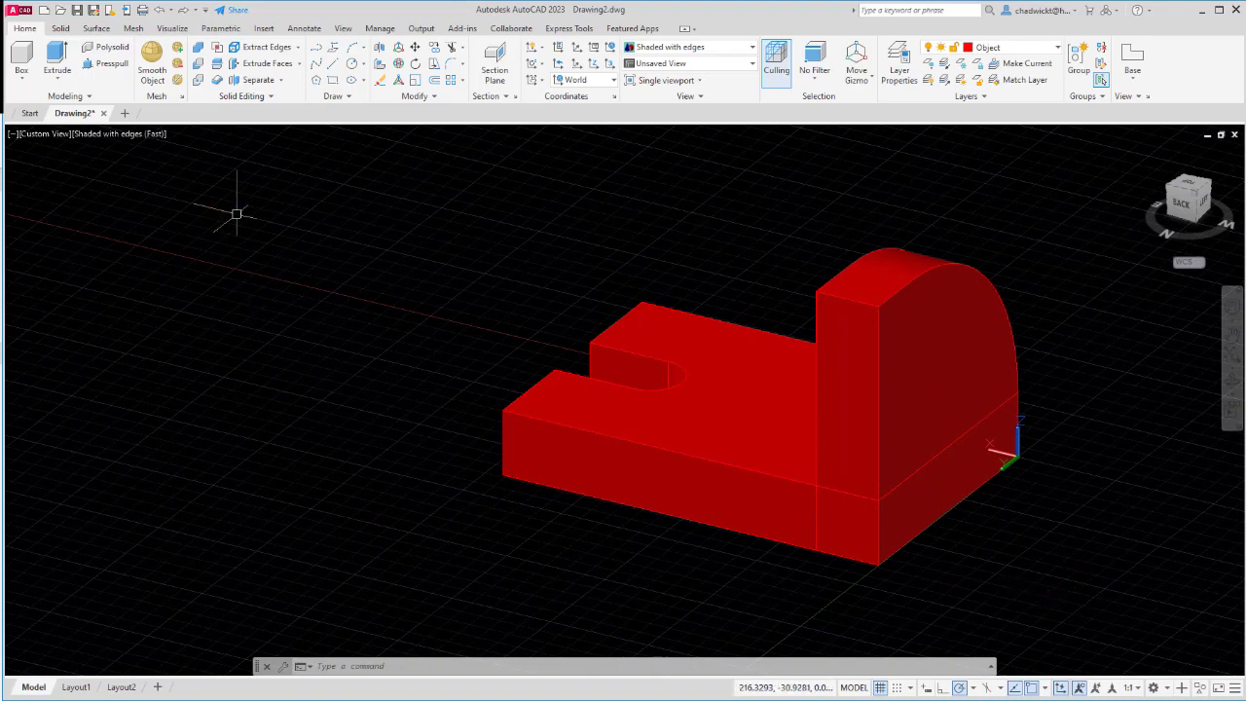
left_click(333, 64)
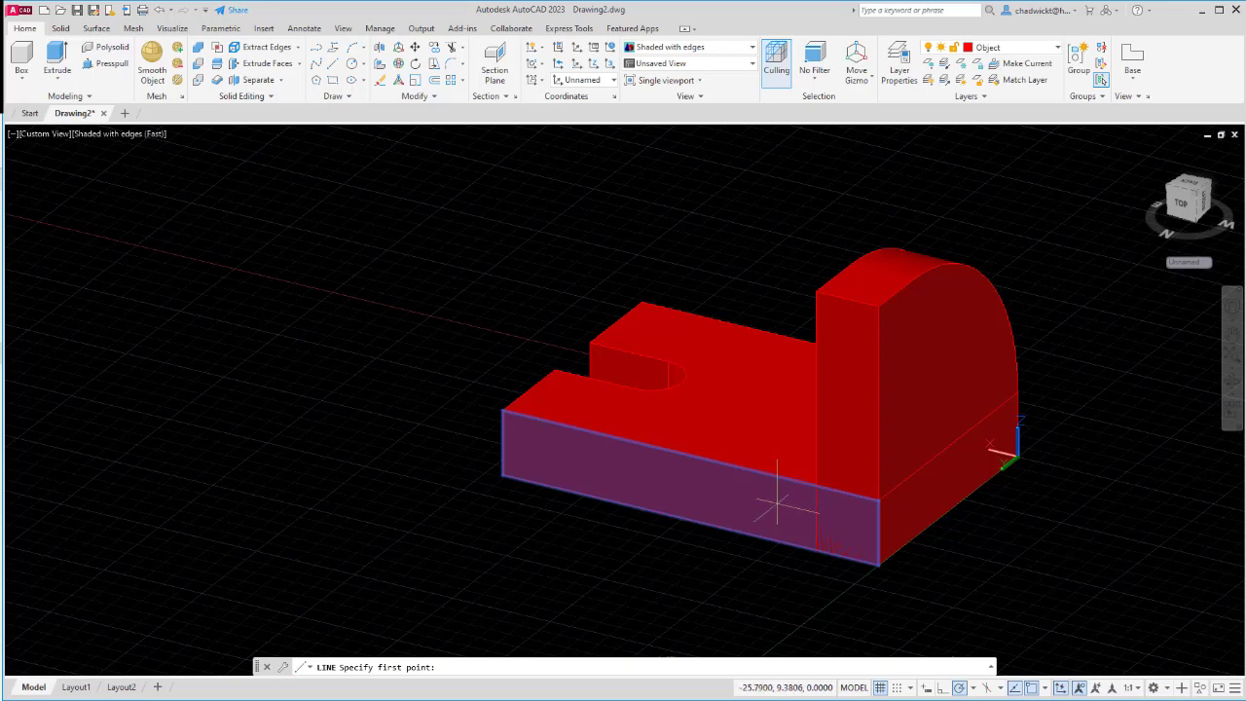
key("Escape")
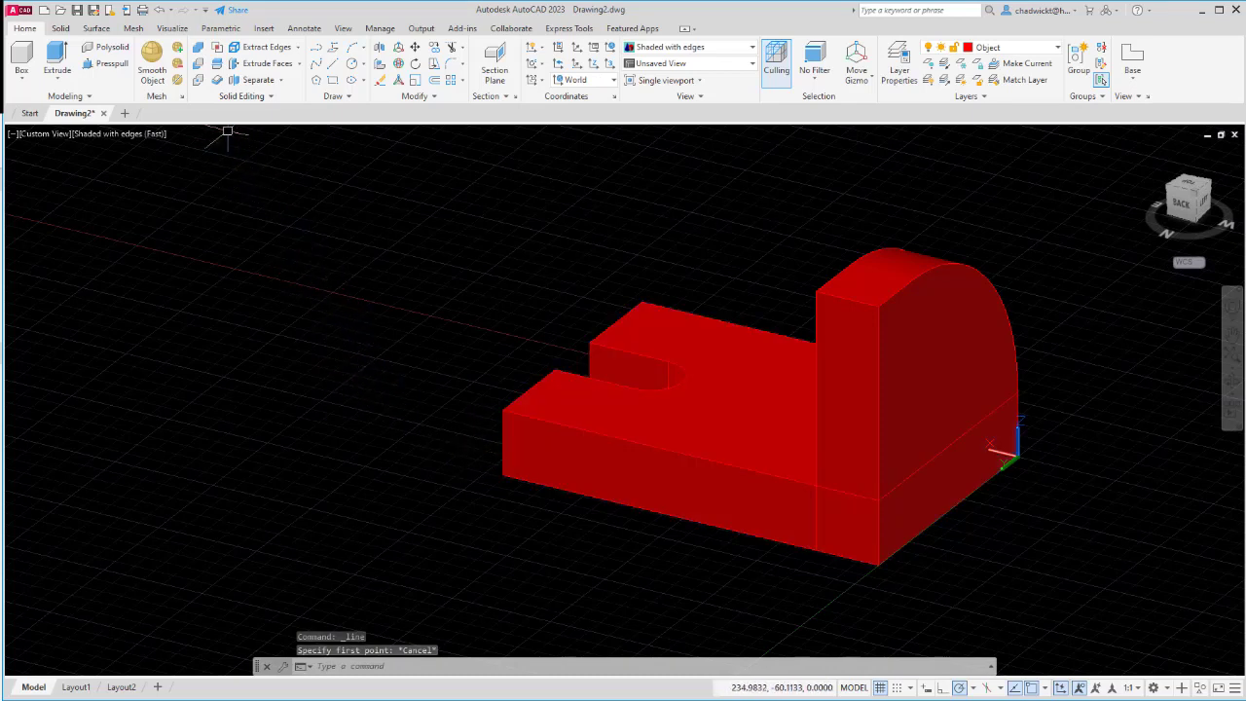
Union the slotted base and curved upright, window-selecting both solids
left_click(200, 49)
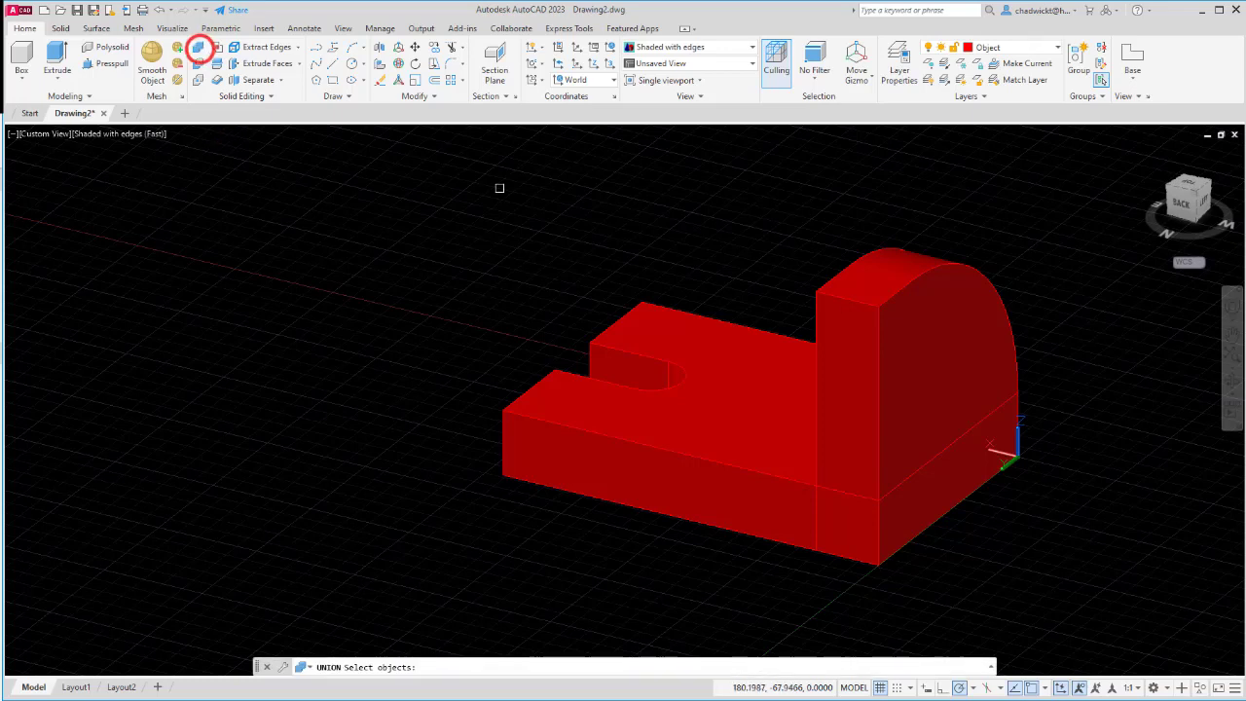
left_click(1075, 261)
left_click(611, 506)
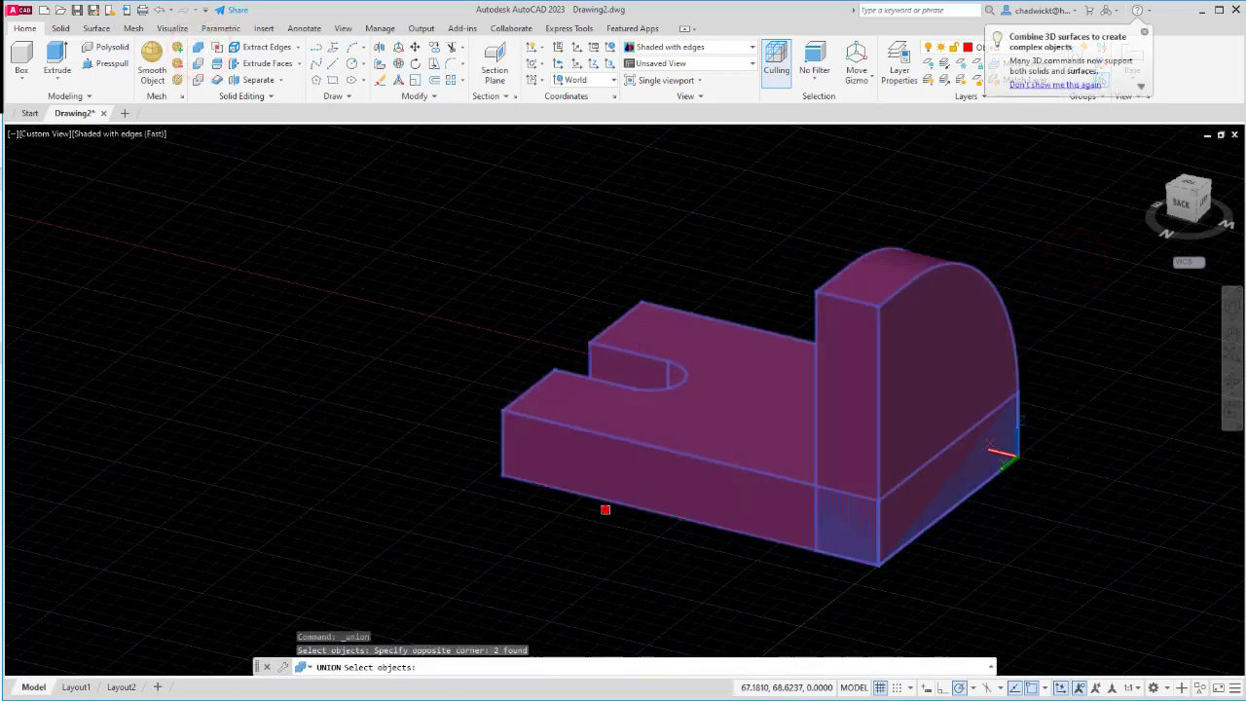
key("Return")
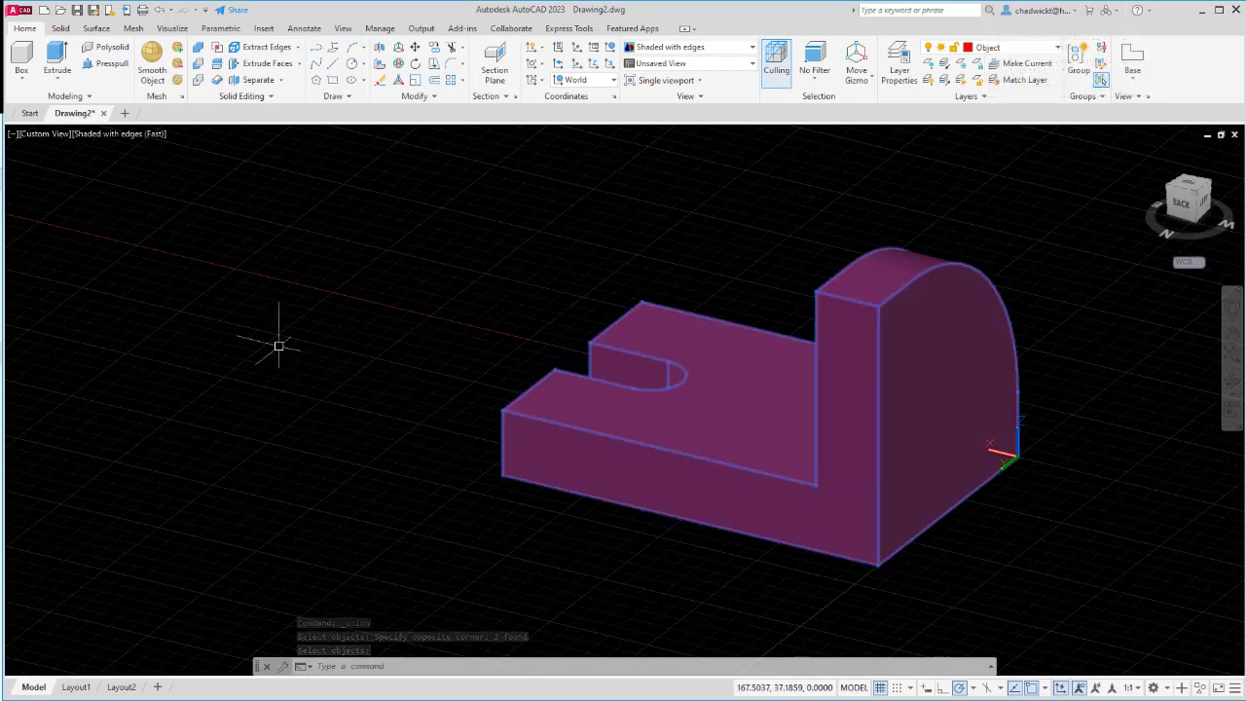
Draw a closed line outline from the base's edge corner with sides 40, 28 and 40
left_click(330, 67)
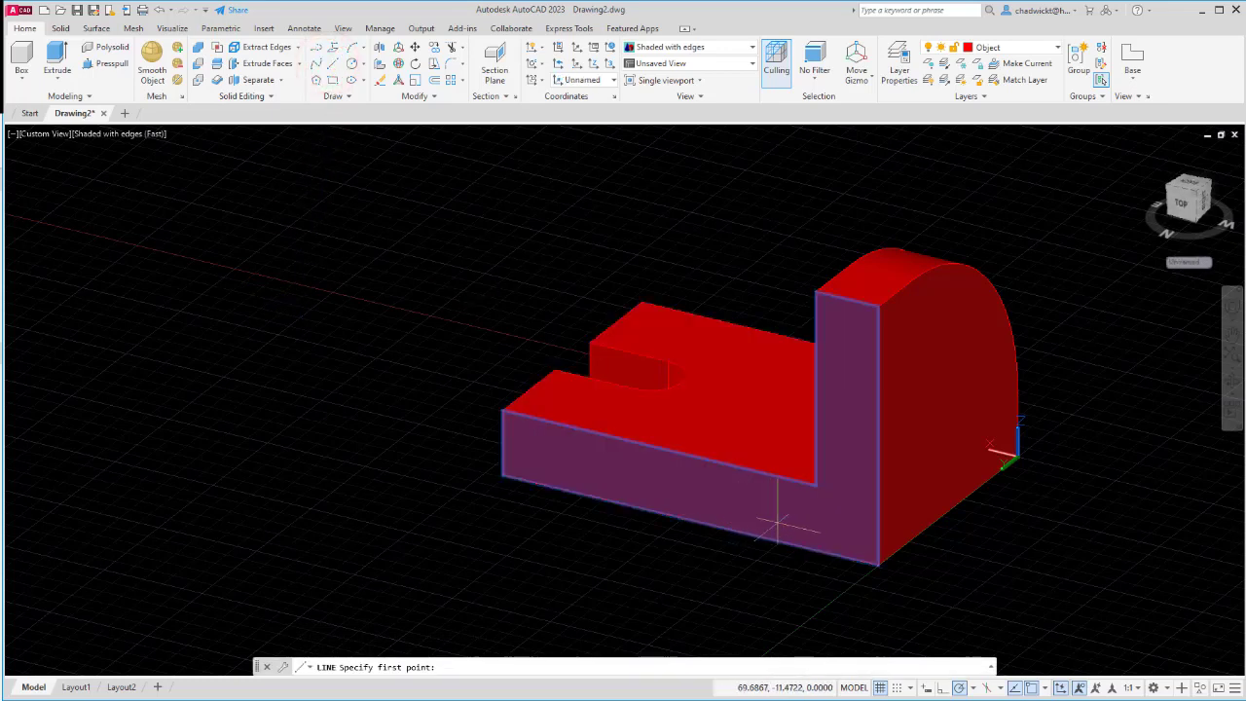
left_click(816, 485)
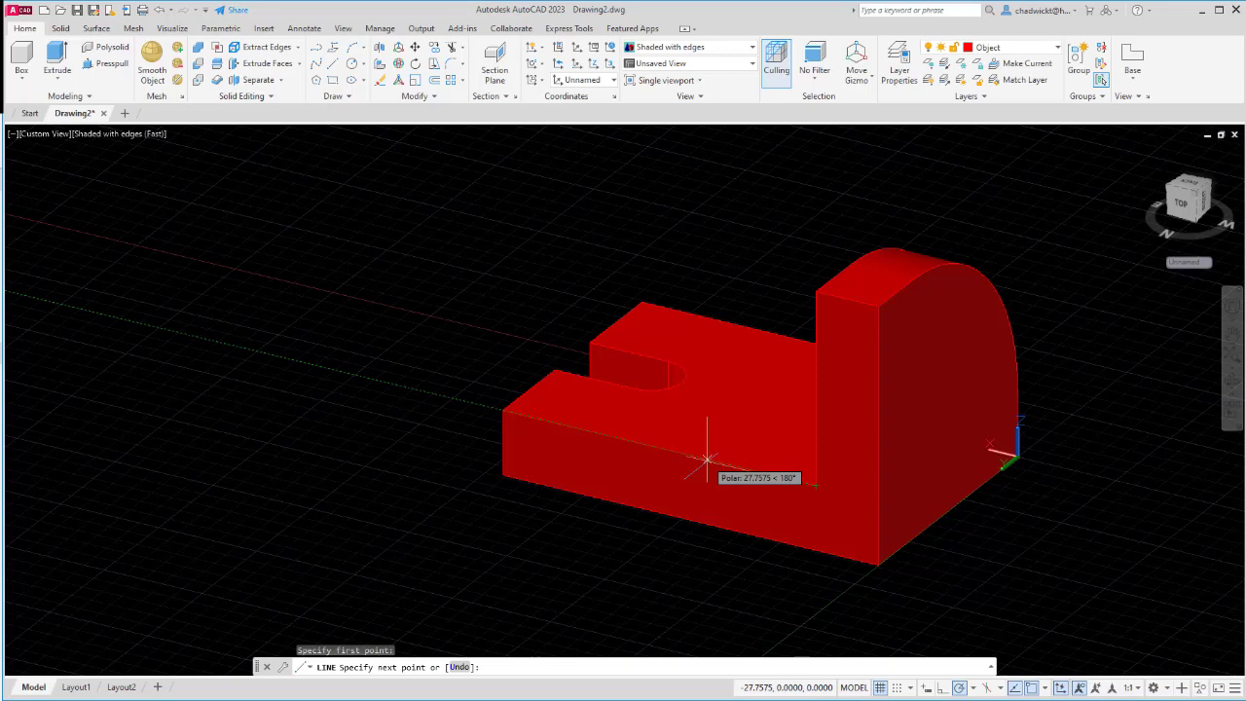
key("Return")
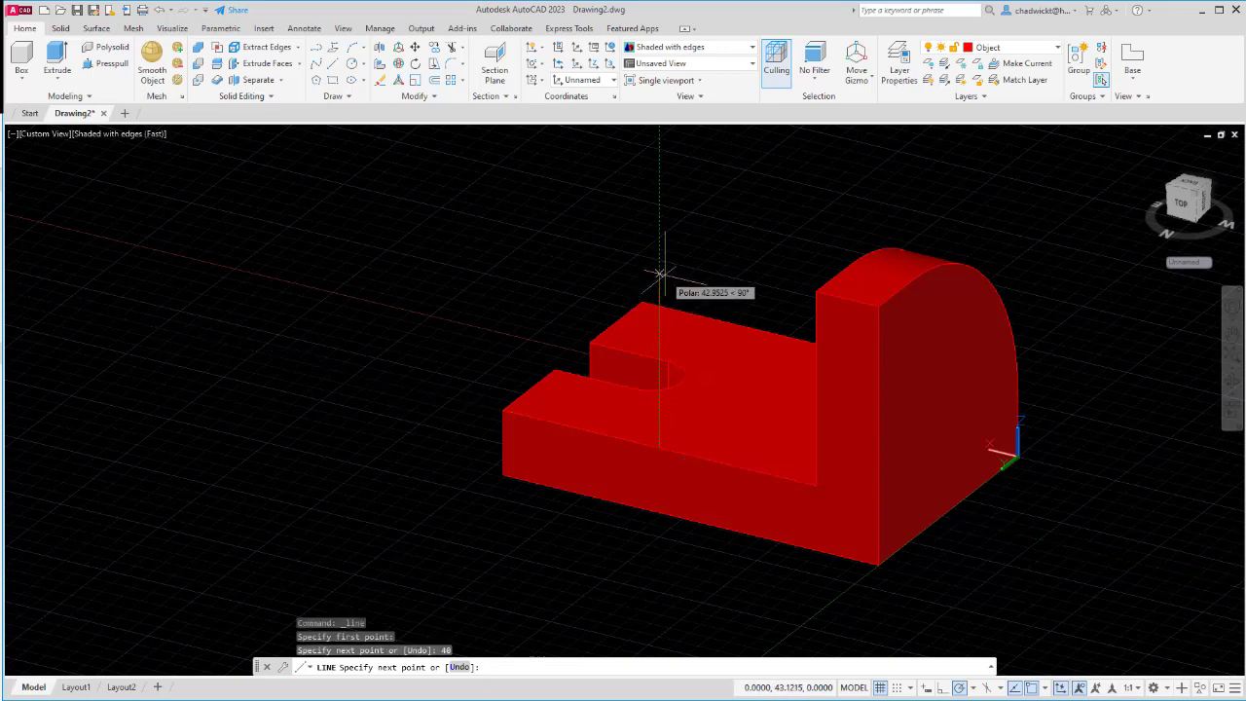
type("28")
key("Return")
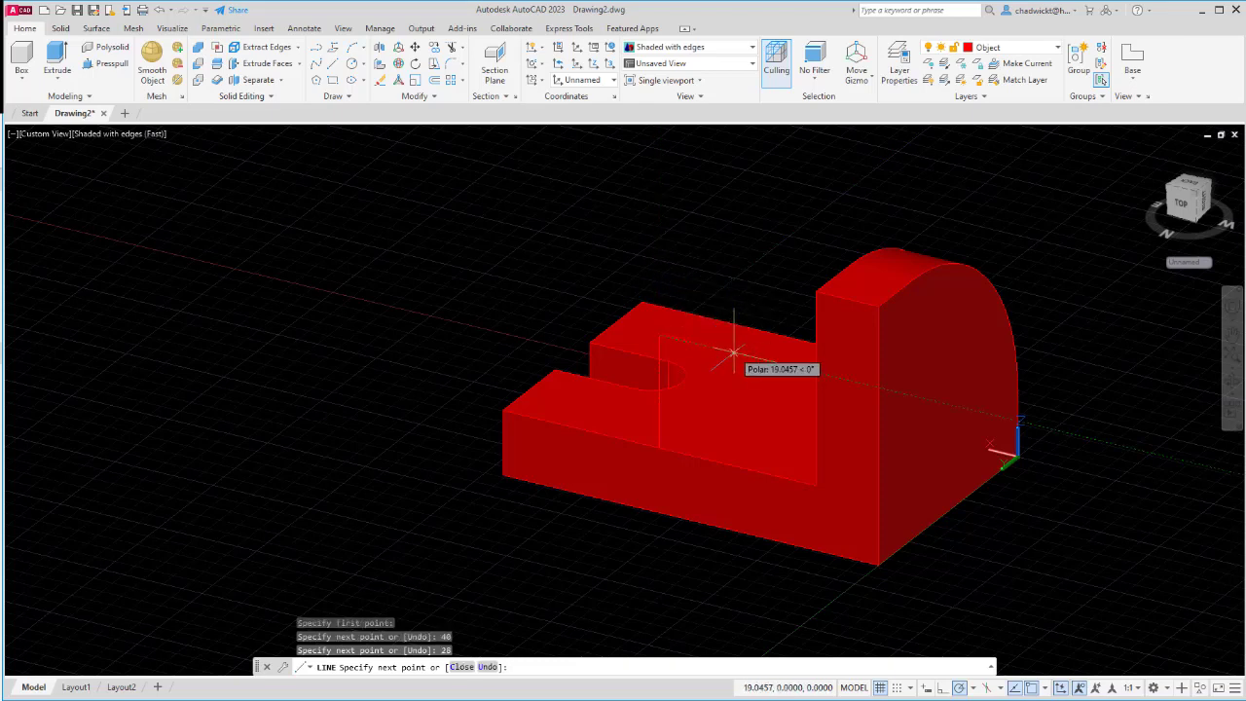
key("Return")
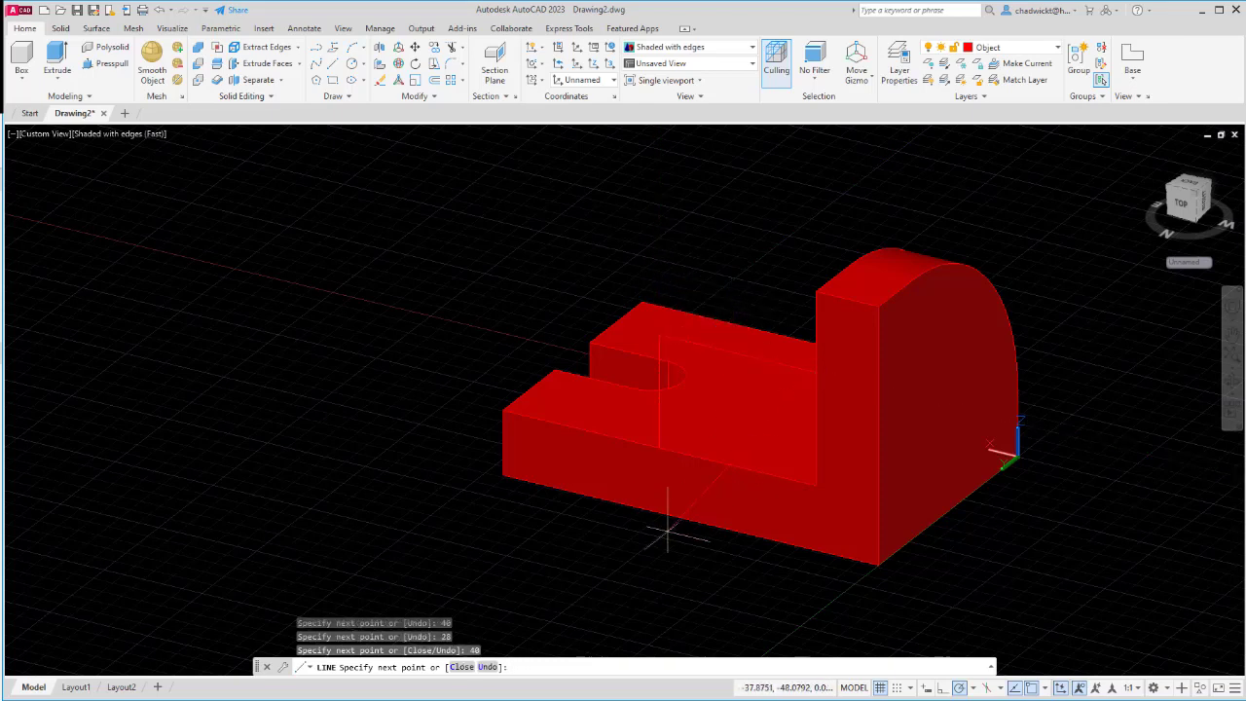
left_click(462, 668)
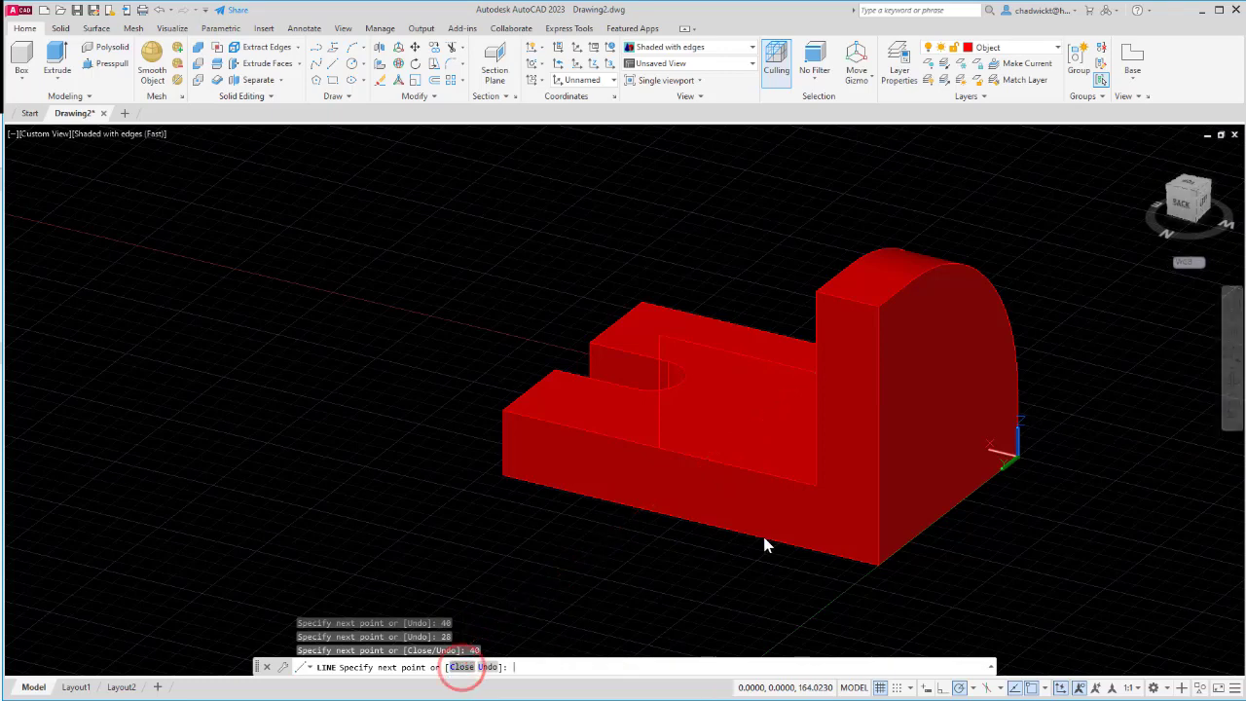
mouse_move(769, 561)
middle_mouse_down("shift")
mouse_move(821, 526)
mouse_move(798, 522)
middle_mouse_up("shift")
key("Escape")
key("Escape")
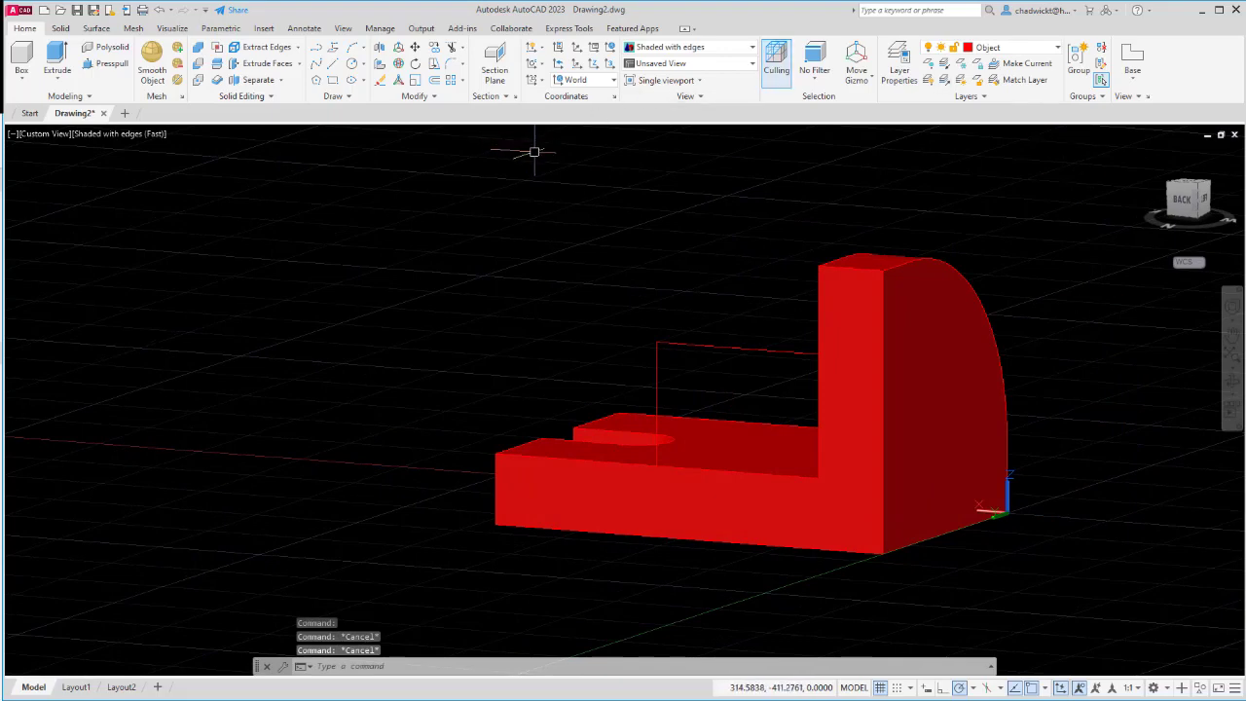
Start a circle centred on the outline's top edge, then cancel it
left_click(353, 66)
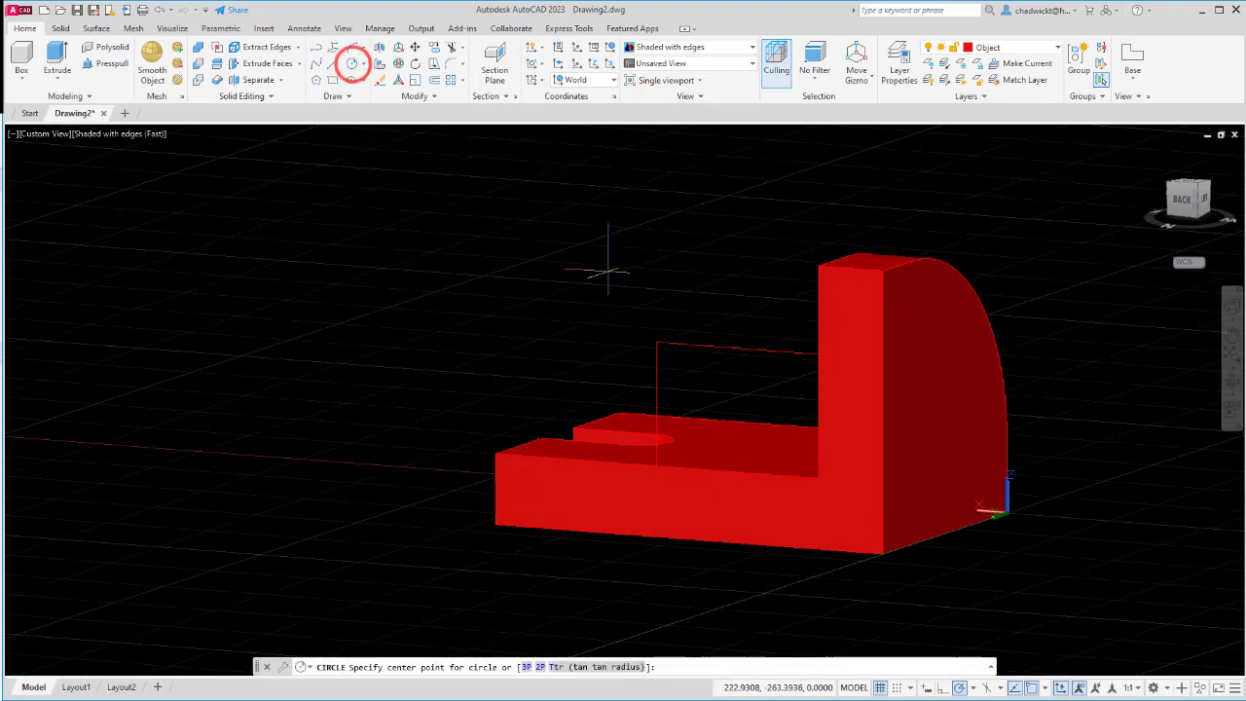
left_click(737, 347)
middle_click_drag(732, 339, 730, 347, "shift")
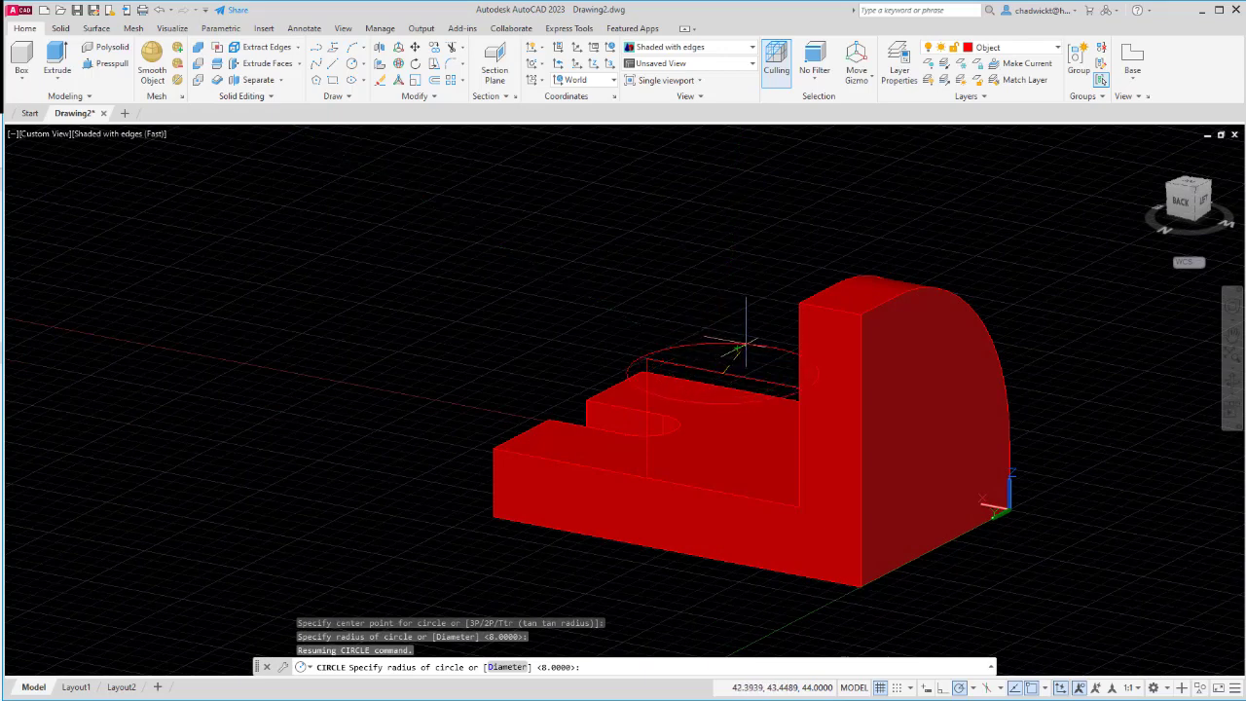
key("Escape")
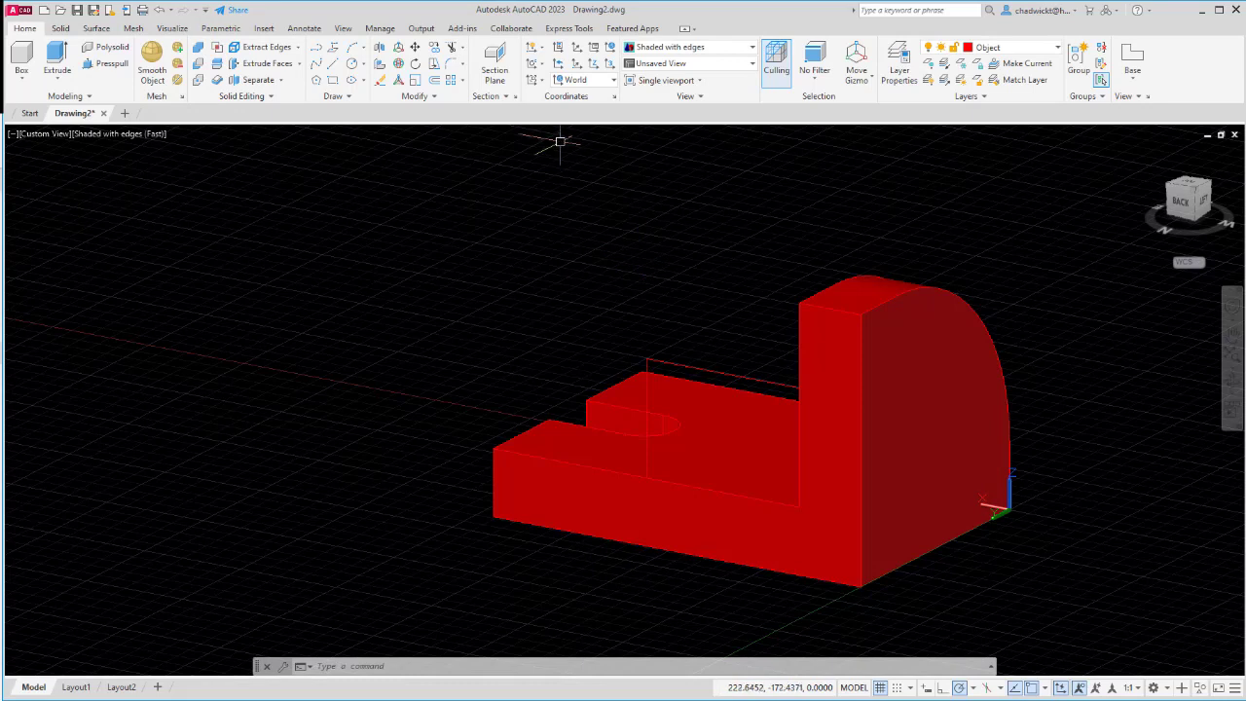
Define a 3-point UCS: origin at front-left bottom corner, X along bottom edge, Y up
left_click(611, 64)
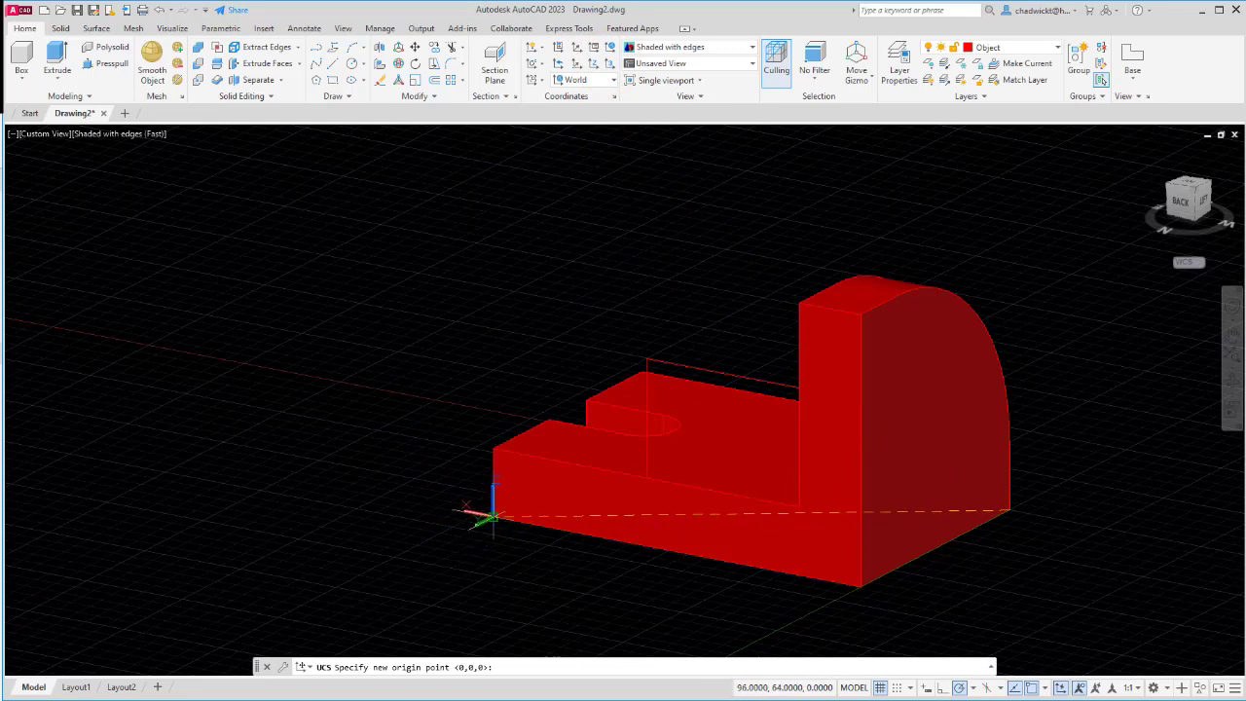
left_click(493, 516)
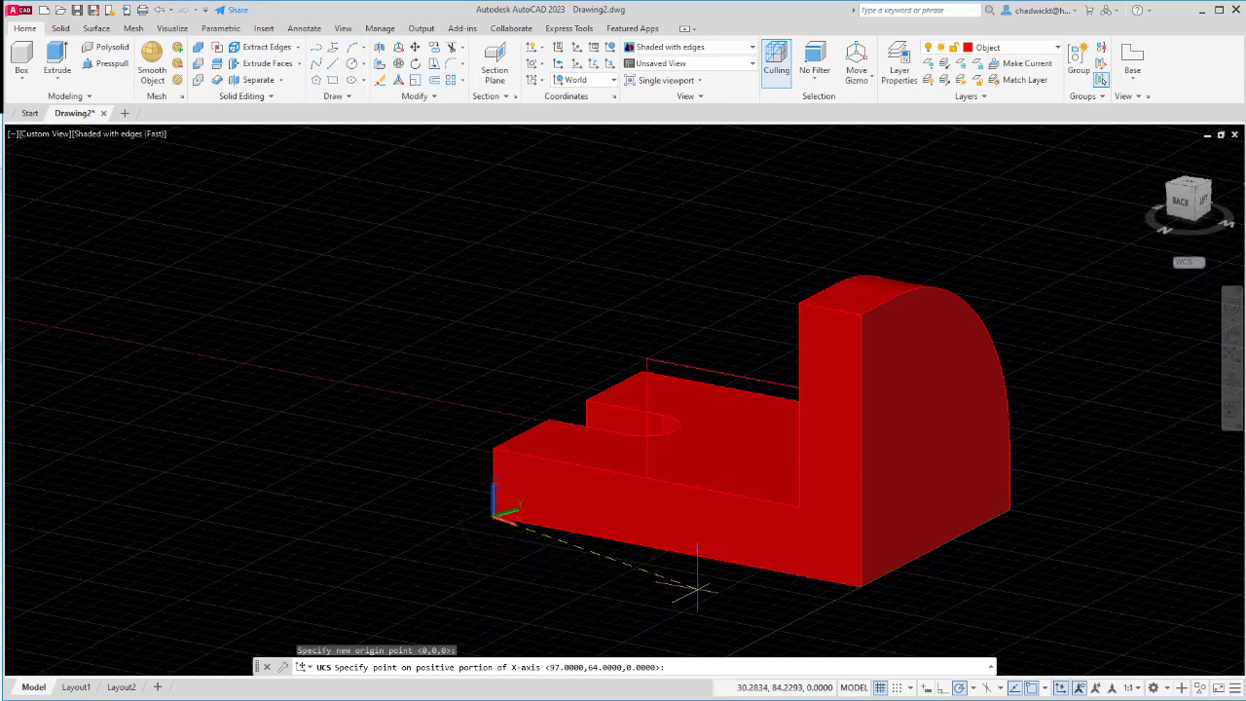
left_click(861, 587)
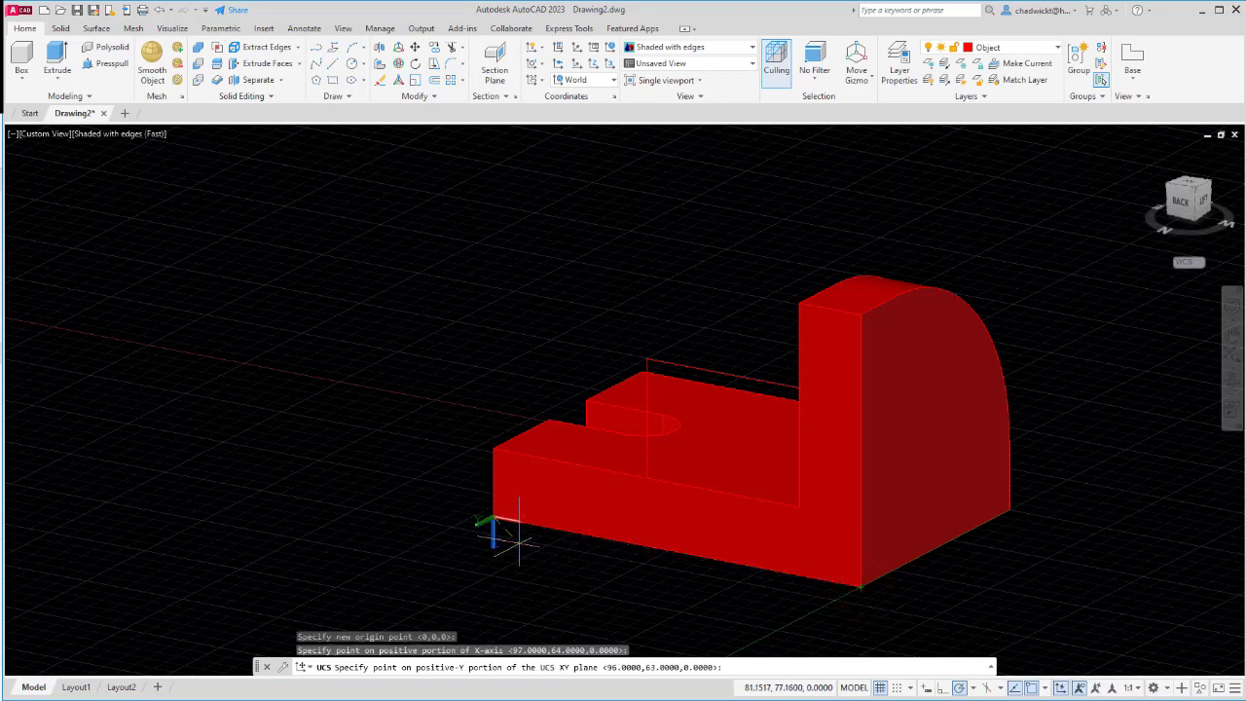
left_click(494, 449)
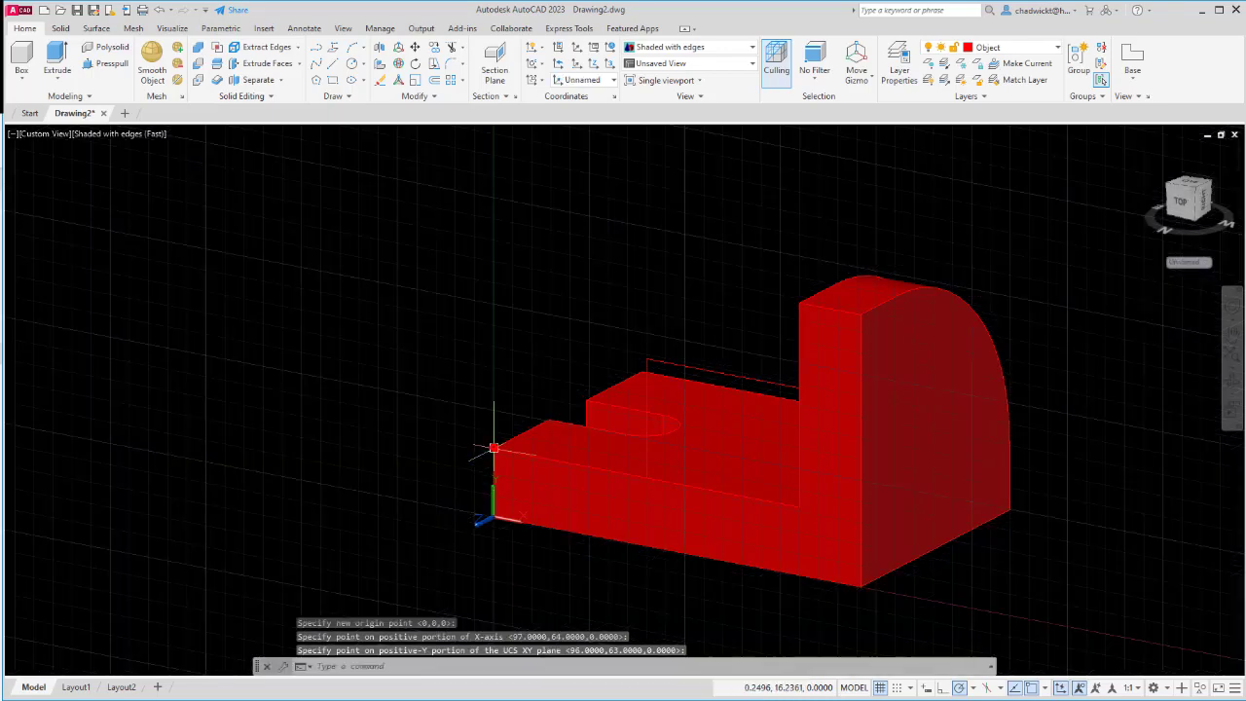
middle_click_drag(1150, 531, 1128, 507, "shift")
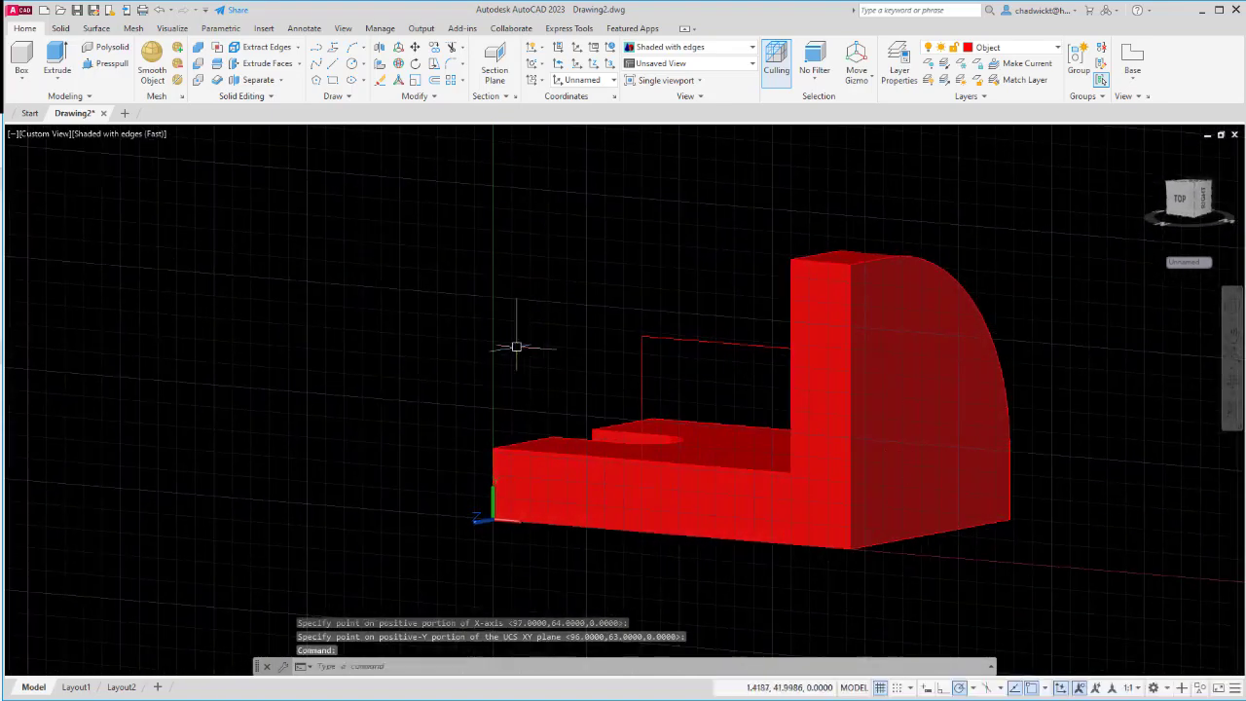
Draw a radius-12 circle centred on the rectangle's top edge
left_click(351, 63)
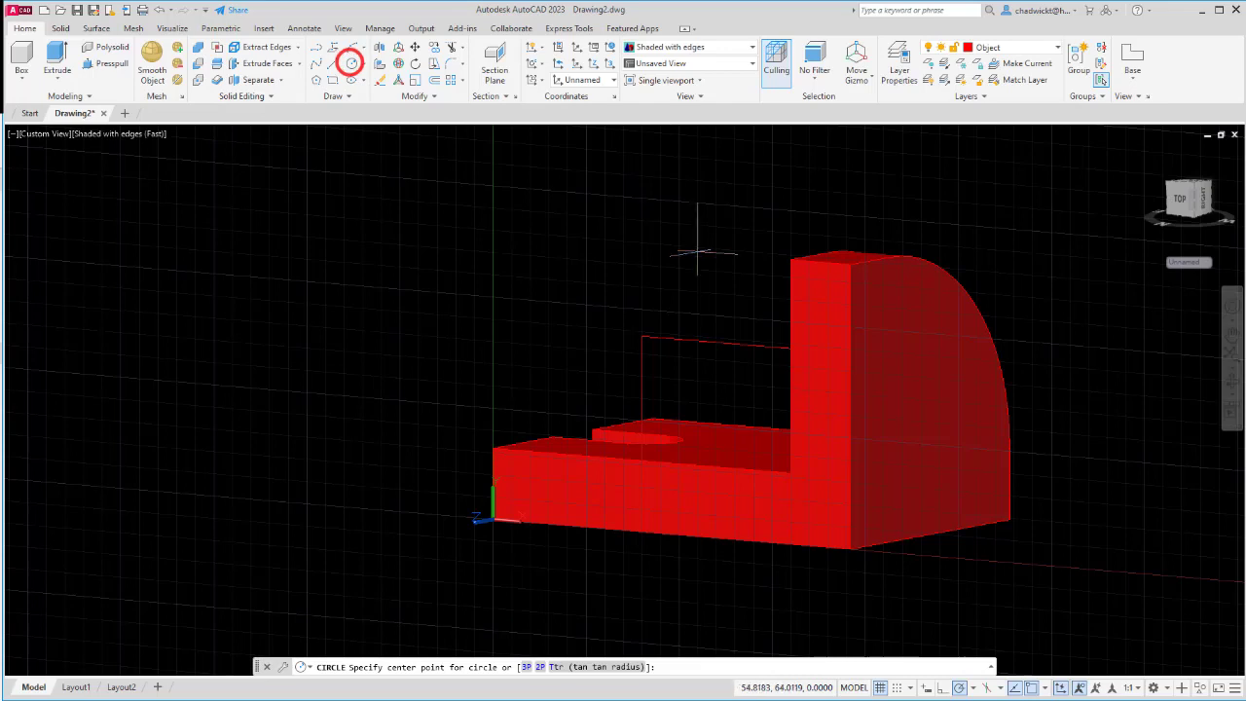
left_click(715, 342)
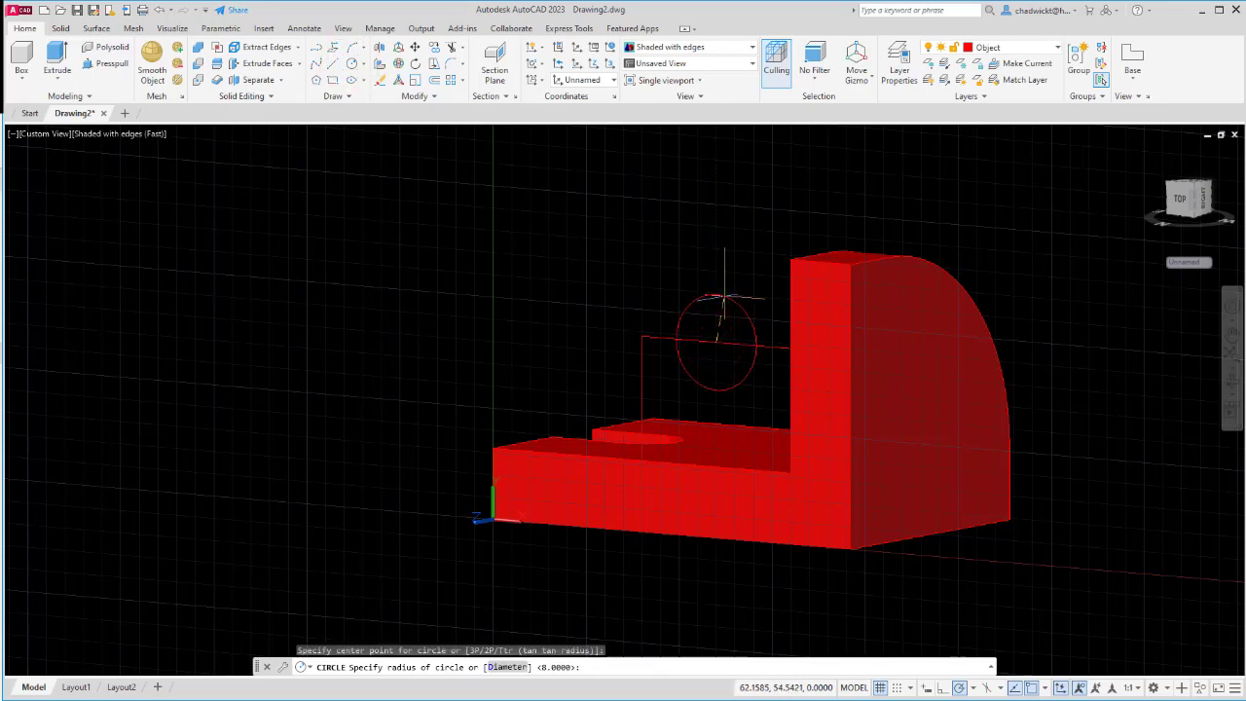
type("12")
key("Return")
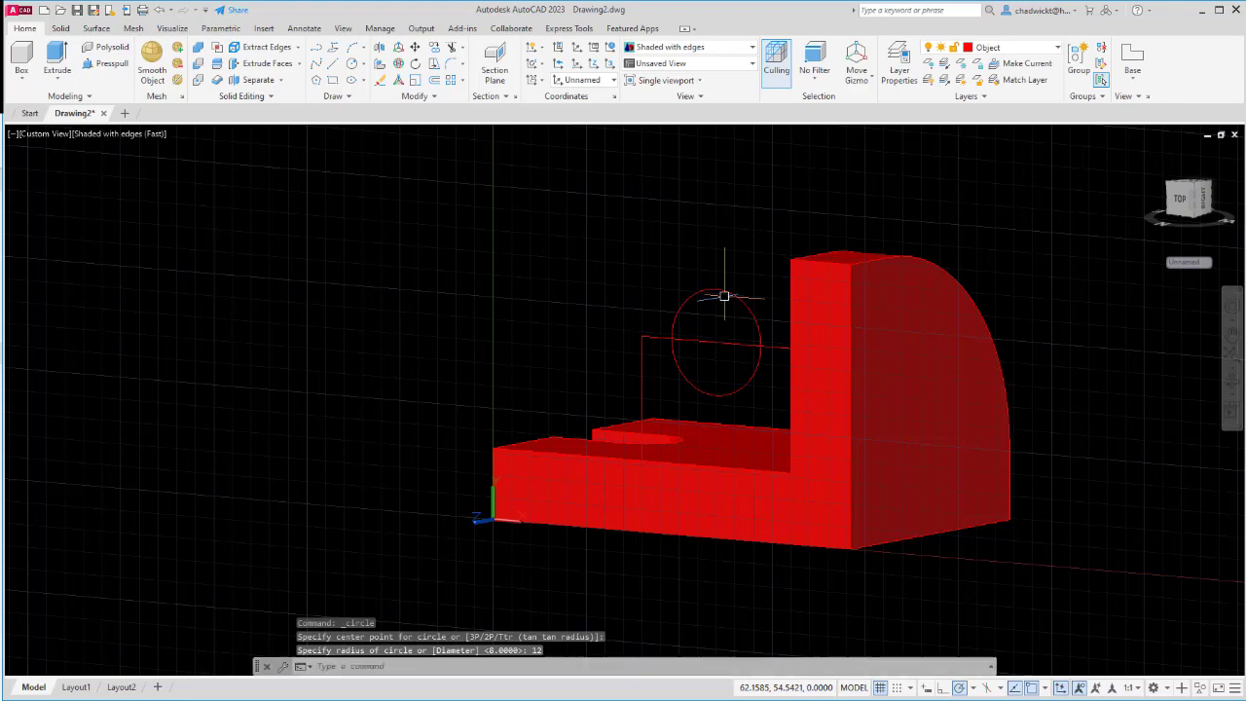
middle_click_drag(1065, 357, 1155, 371, "shift")
middle_click_drag(1154, 357, 1127, 361, "shift")
key("Escape")
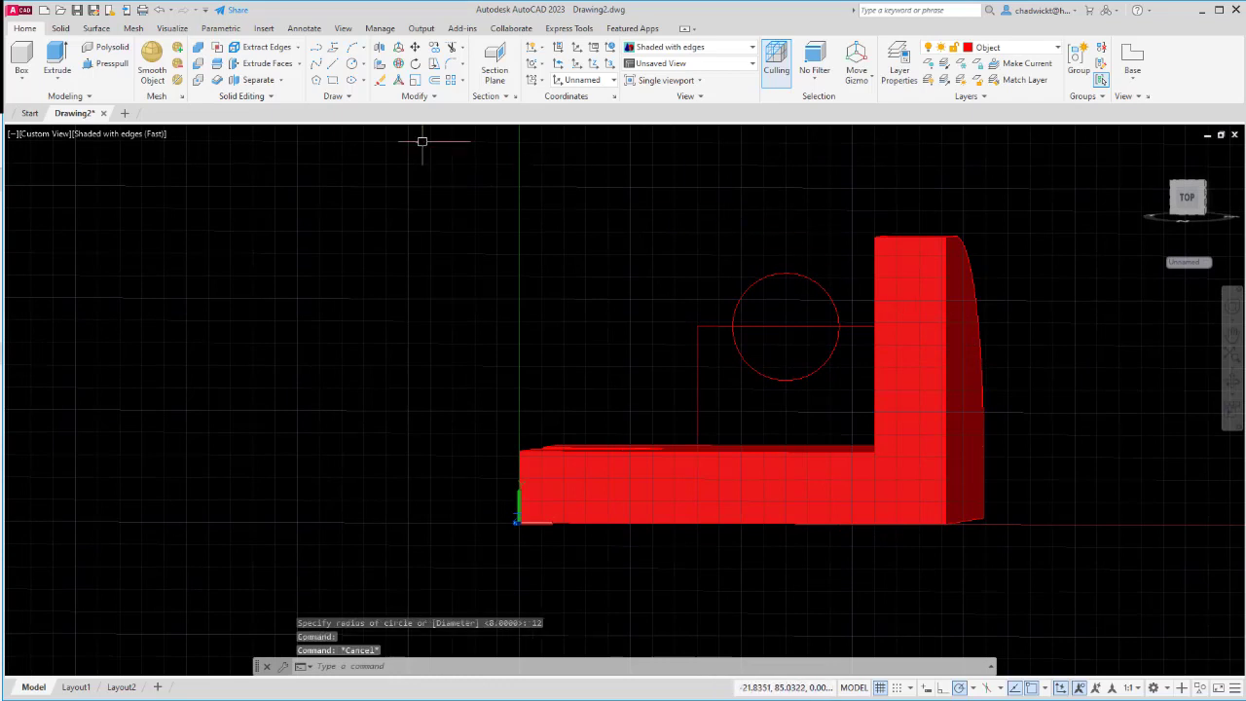
Trim away the circle's upper half and the top edge between the arc ends
left_click(452, 47)
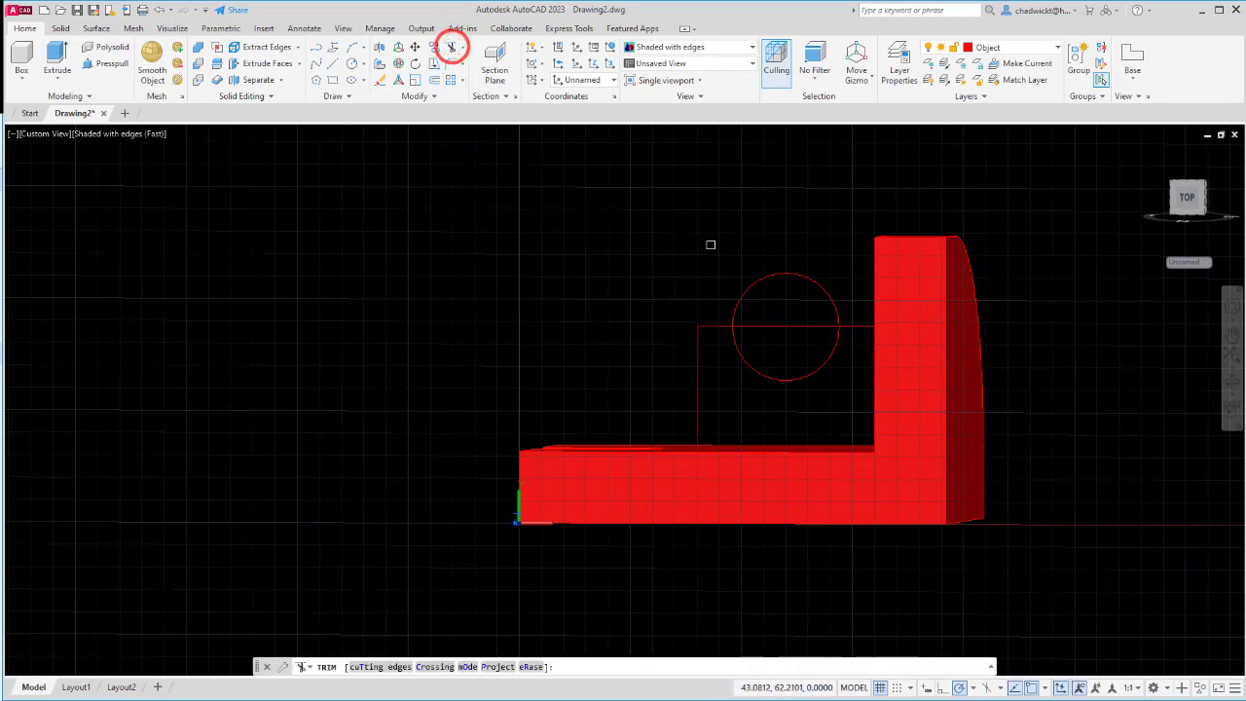
left_click(765, 274)
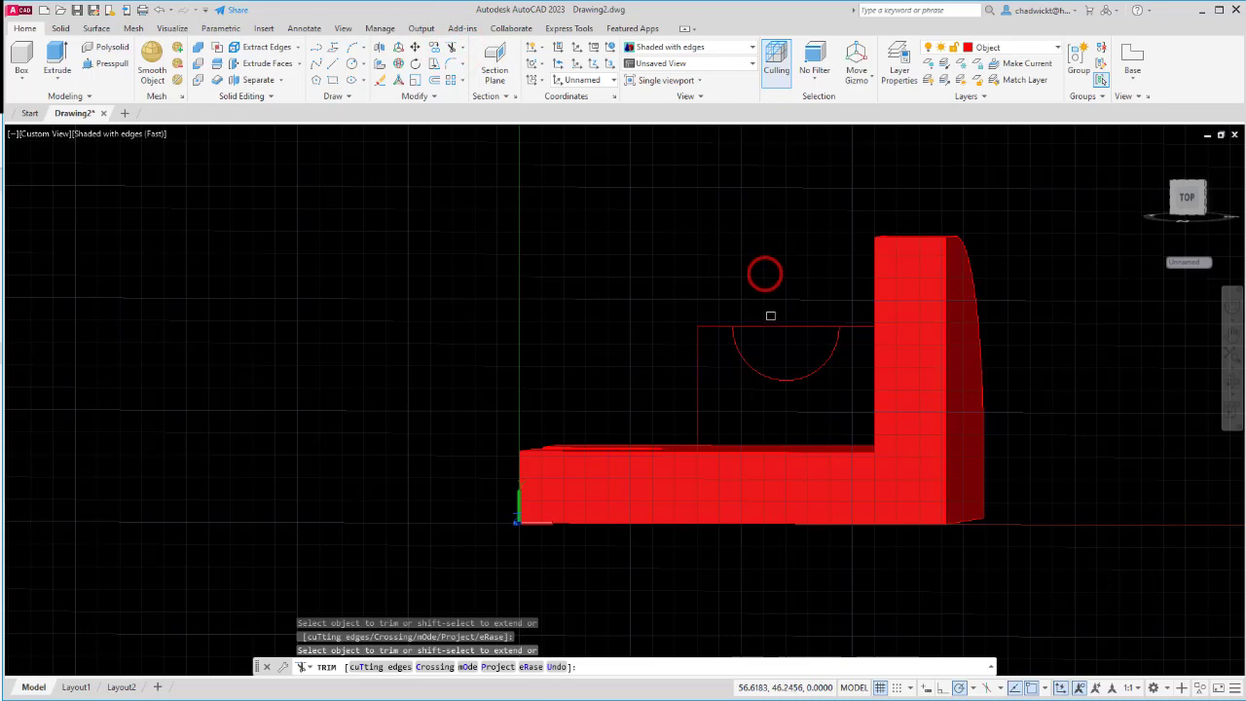
left_click(770, 326)
key("Escape")
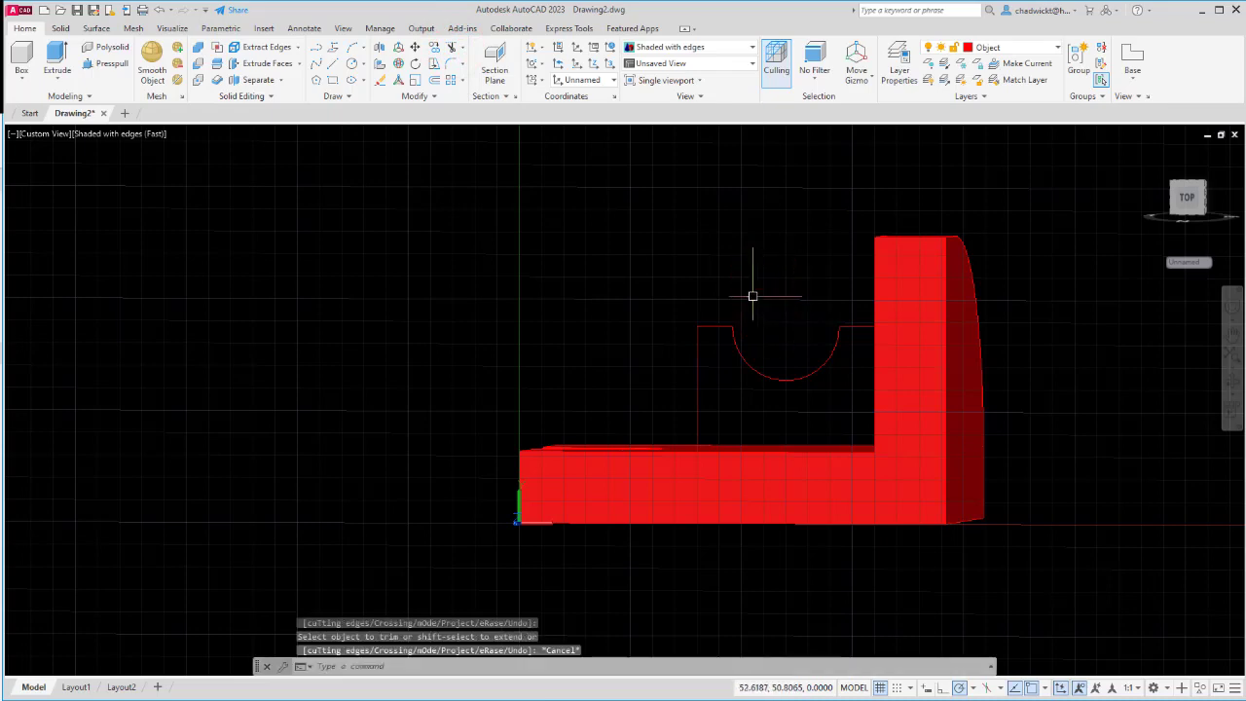
mouse_move(765, 301)
middle_mouse_down("shift")
mouse_move(766, 240)
mouse_move(757, 311)
middle_mouse_up("shift")
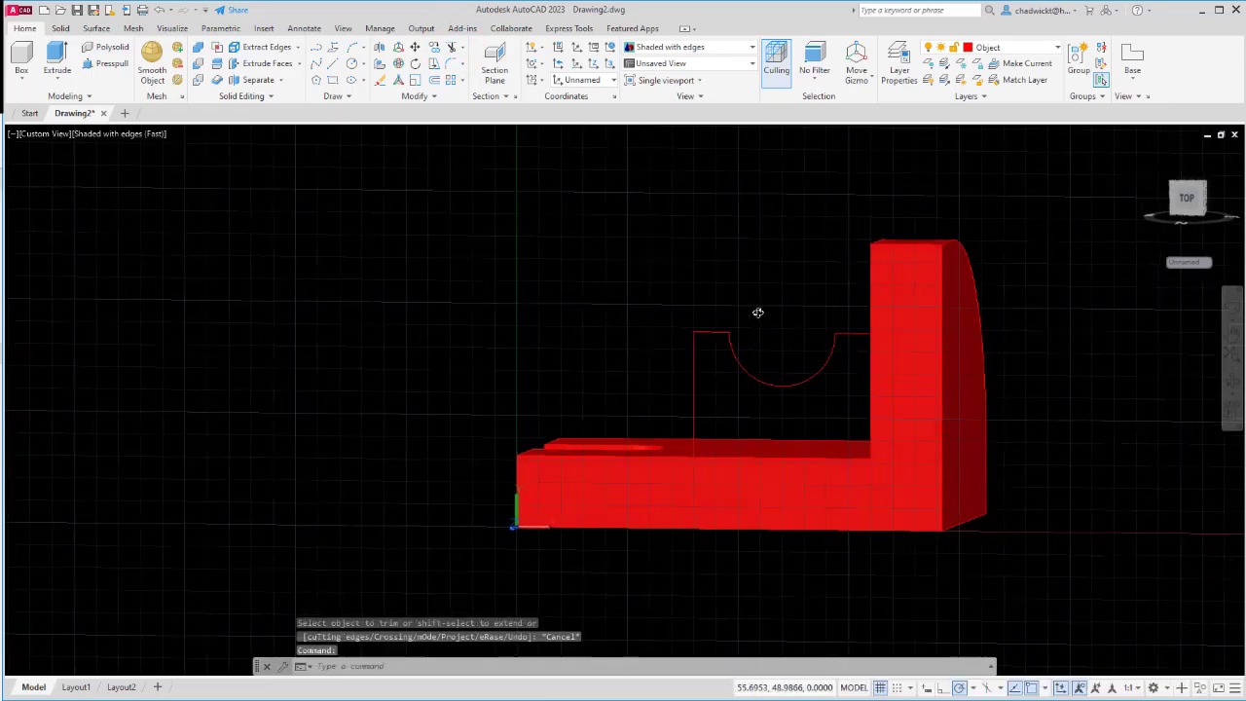
Join all pieces of the notched profile into one closed polyline with JOIN
left_click(658, 297)
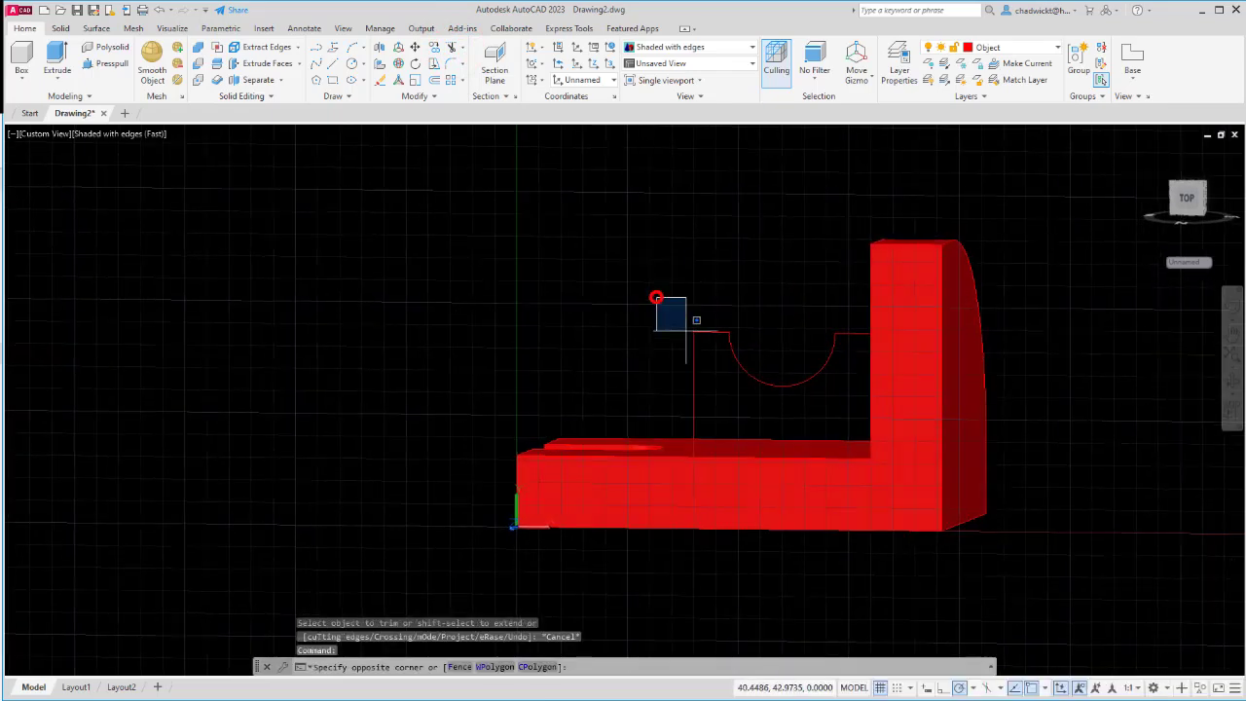
left_click(915, 467)
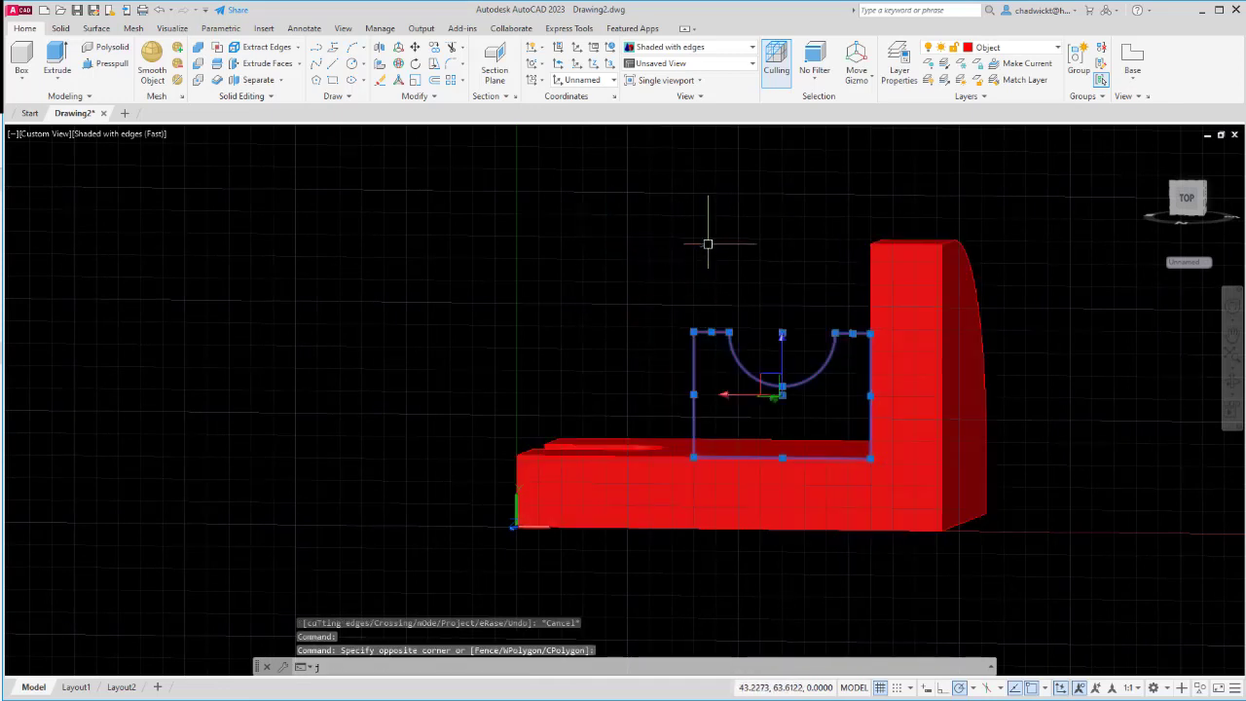
type("j")
key("Return")
left_click(718, 333)
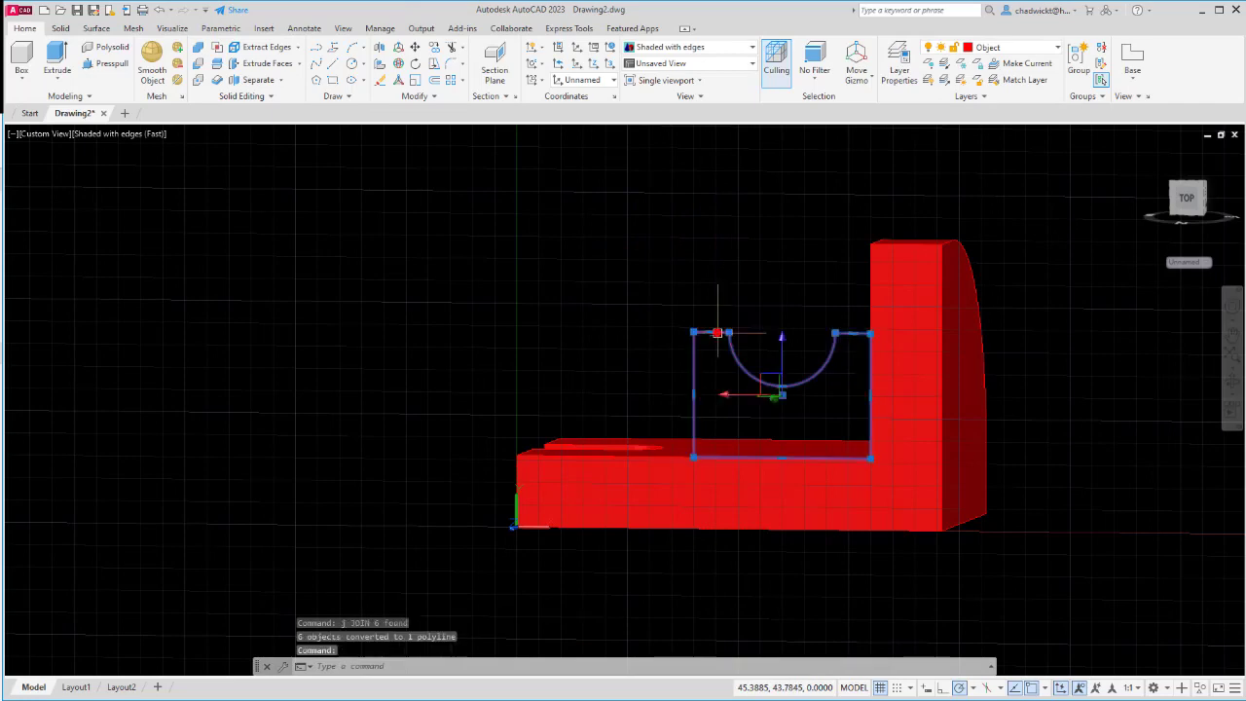
left_click(737, 269)
left_click(669, 276)
Extrude the notched polyline by -42 into the half-round cradle block
middle_click_drag(698, 293, 770, 292, "shift")
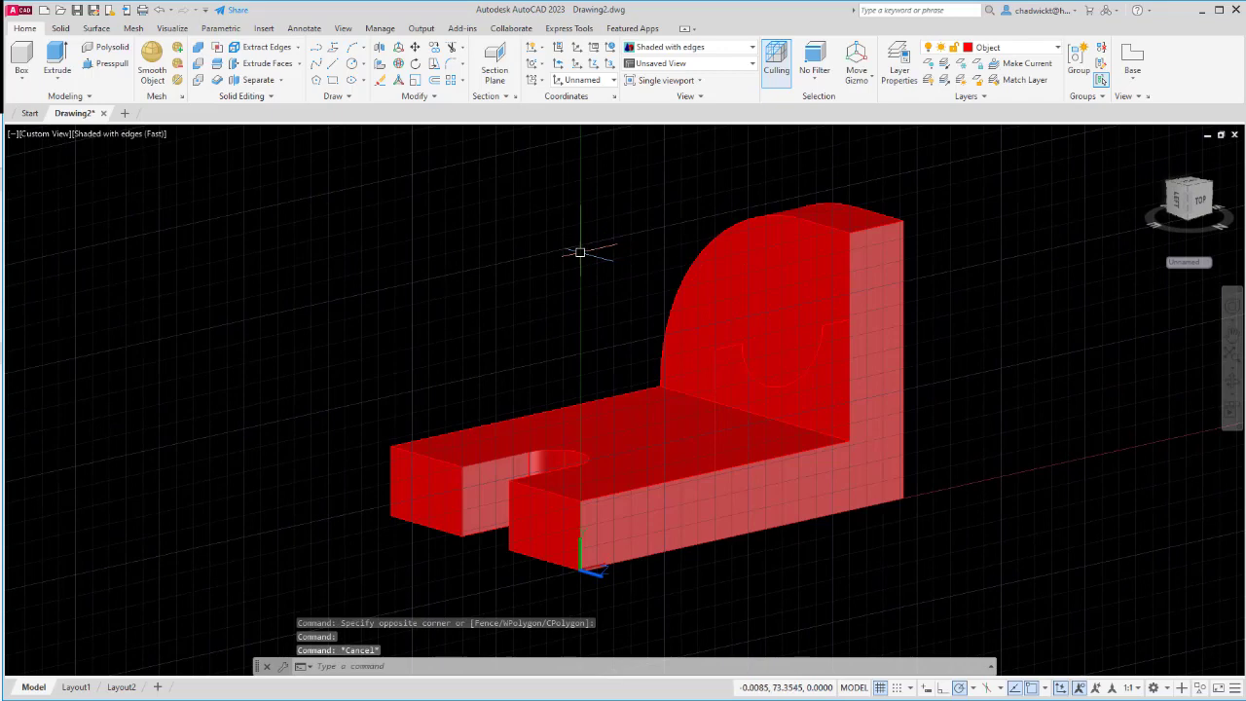
left_click(54, 54)
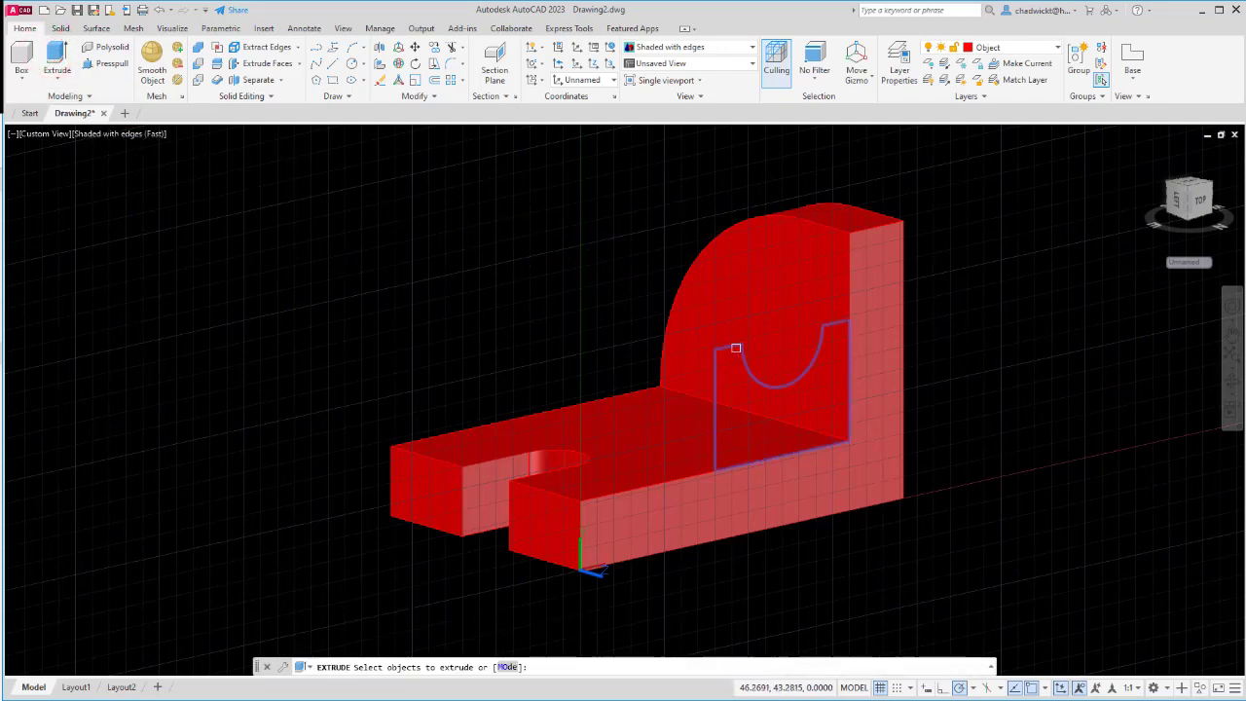
left_click(736, 347)
key("Return")
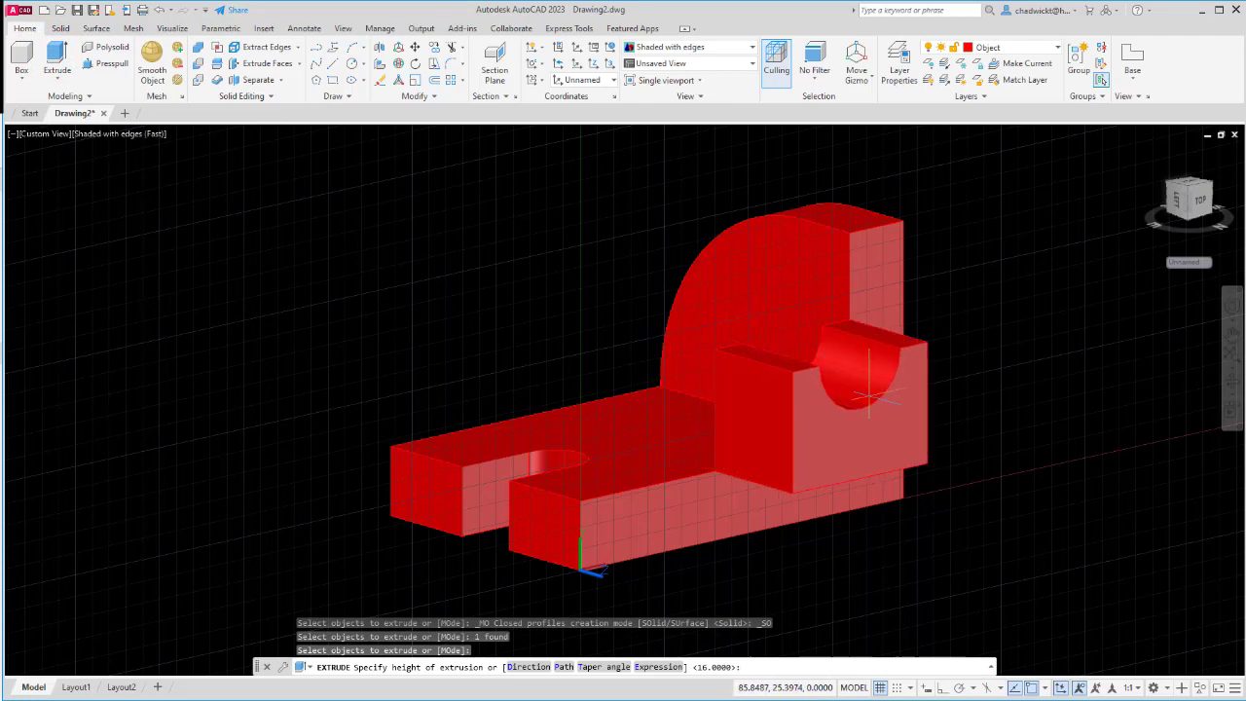
middle_click_drag(857, 409, 681, 571, "shift")
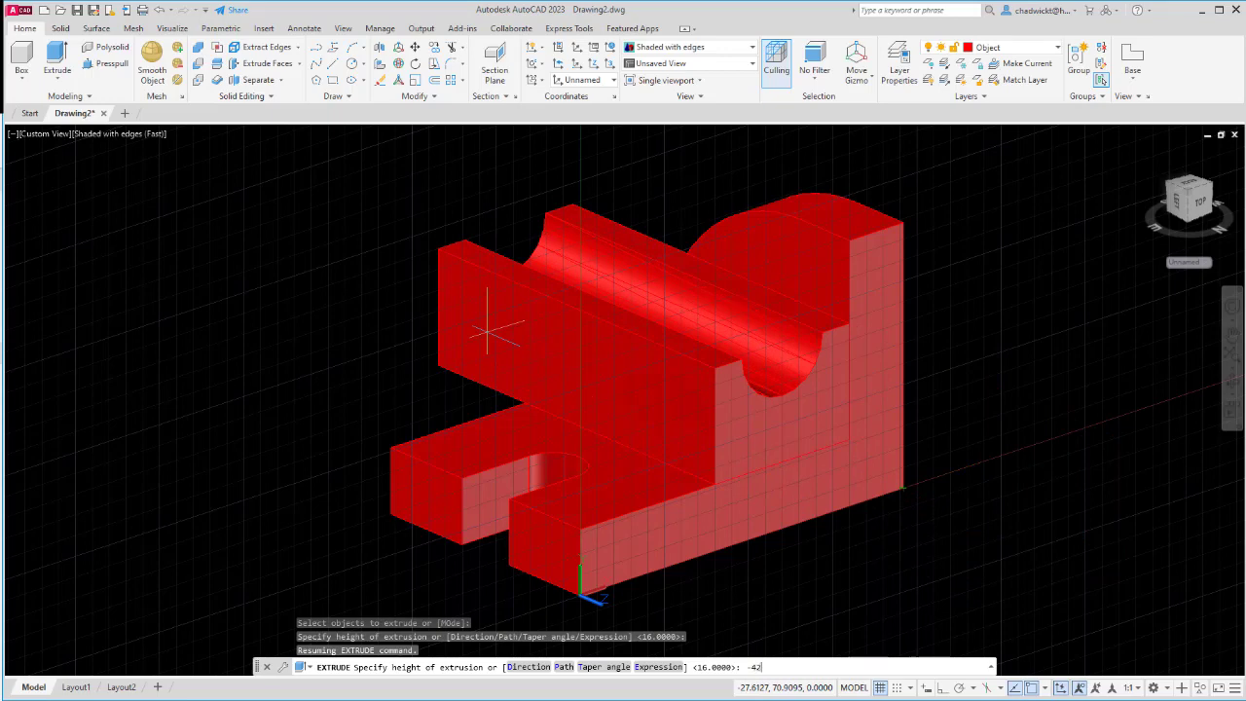
key("Return")
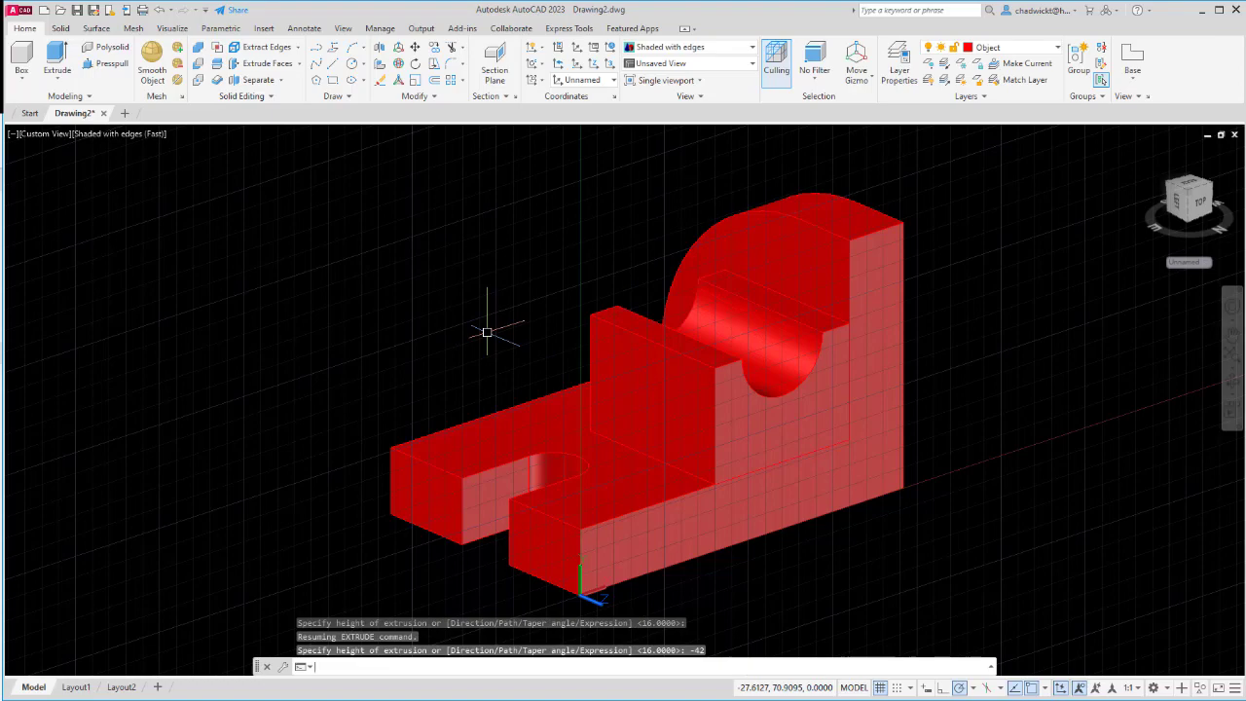
middle_click_drag(952, 501, 899, 511, "shift")
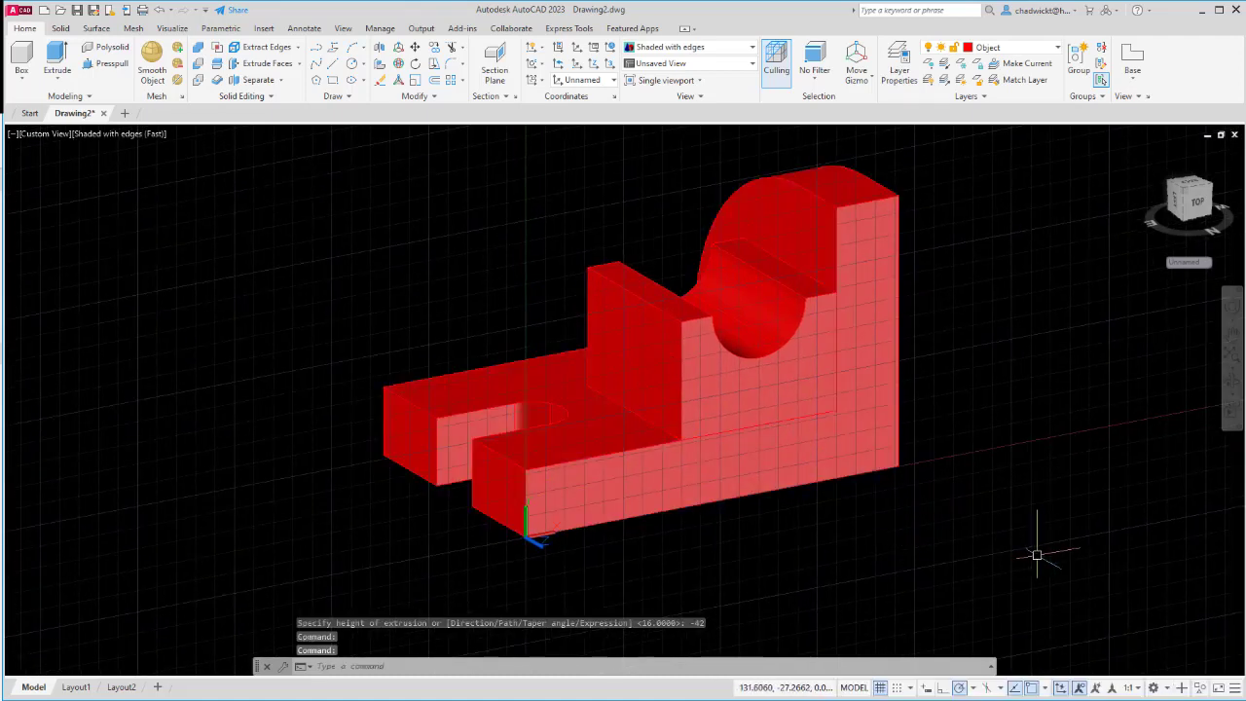
Draw a right-triangle outline from the base up to the upright's top edge
left_click(333, 63)
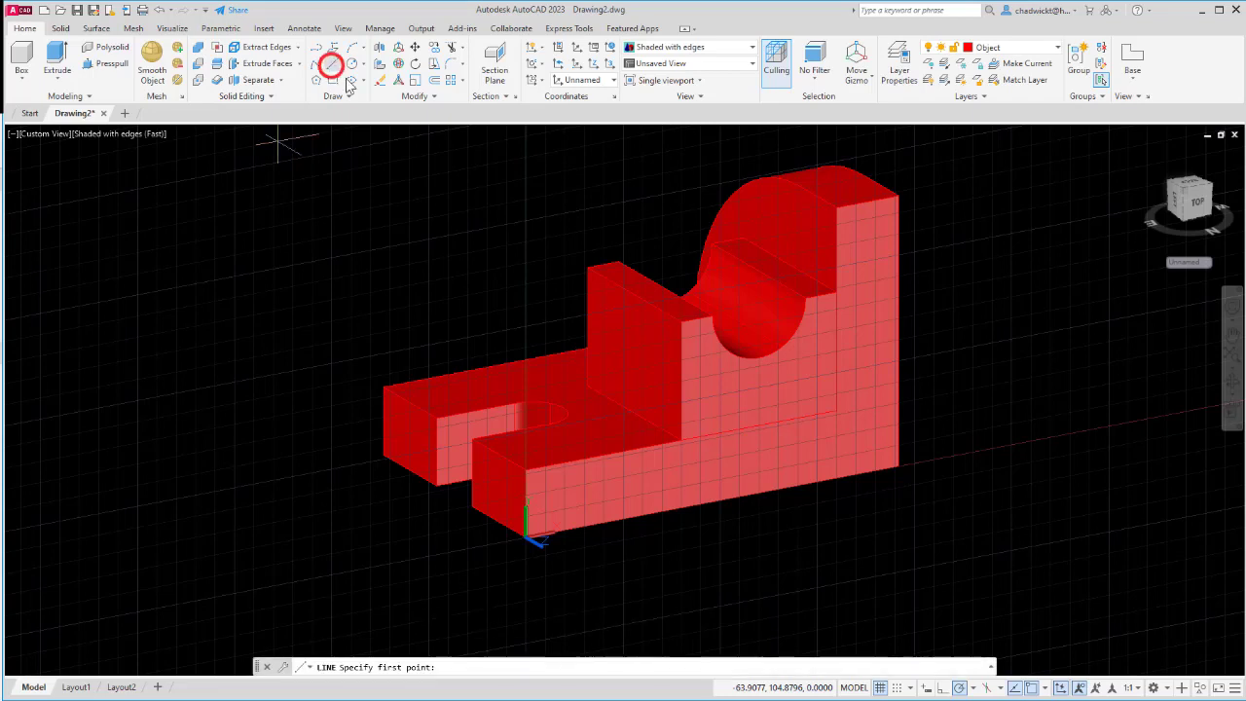
left_click(526, 471)
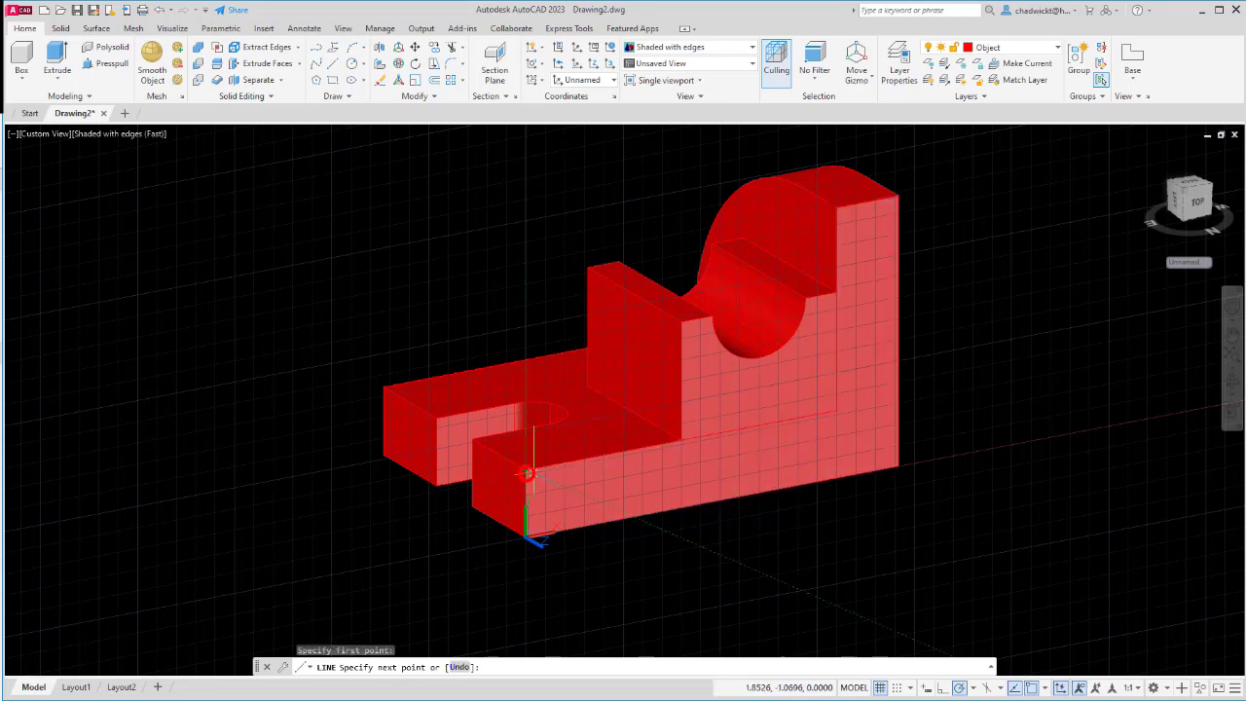
left_click(682, 322)
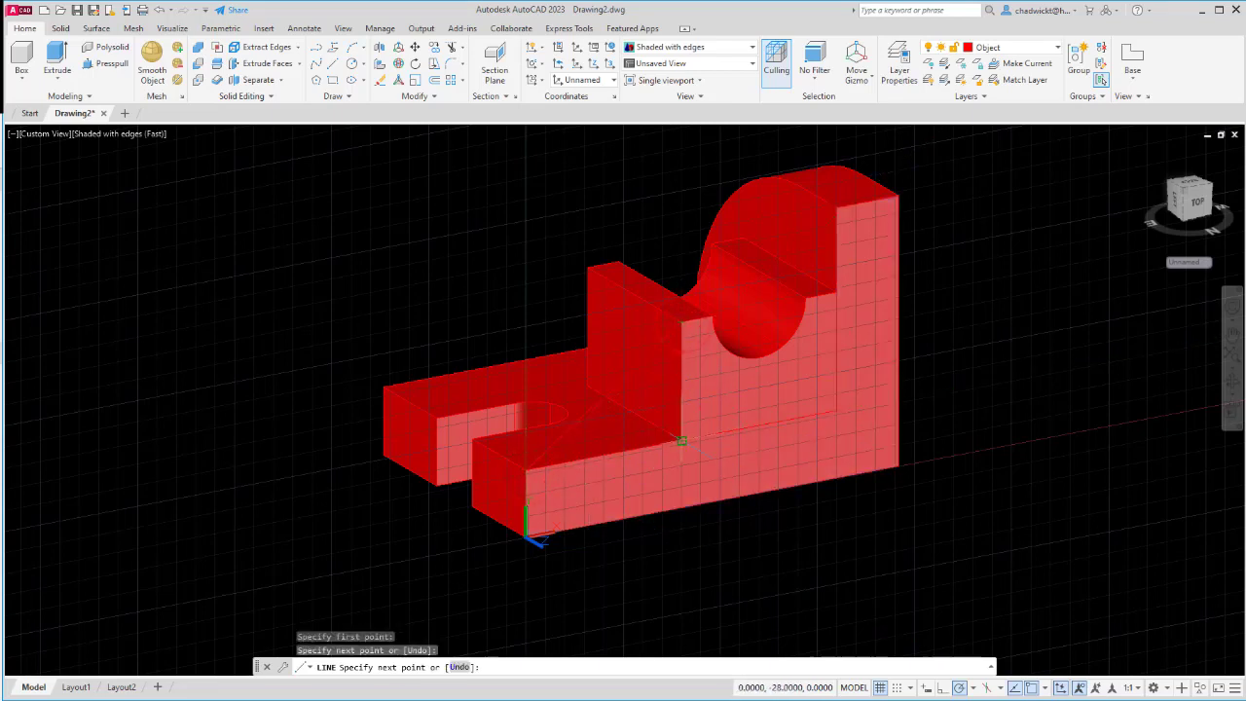
left_click(682, 443)
left_click(526, 471)
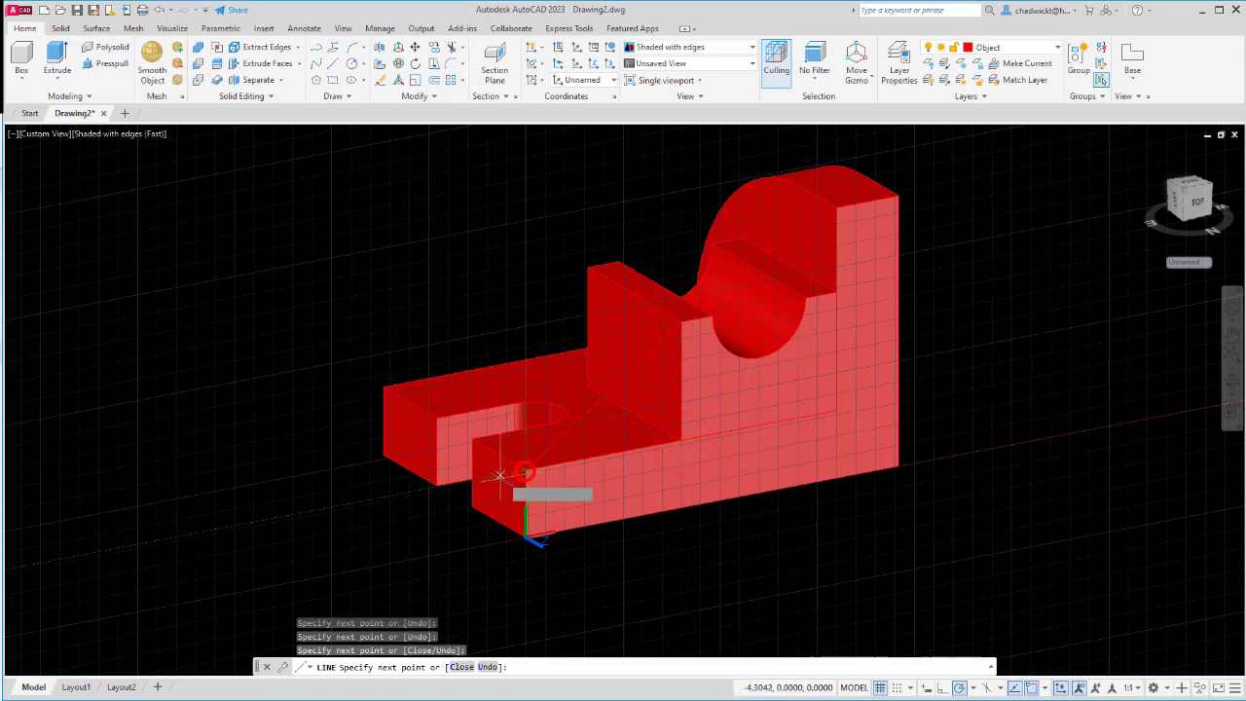
key("Escape")
key("Escape")
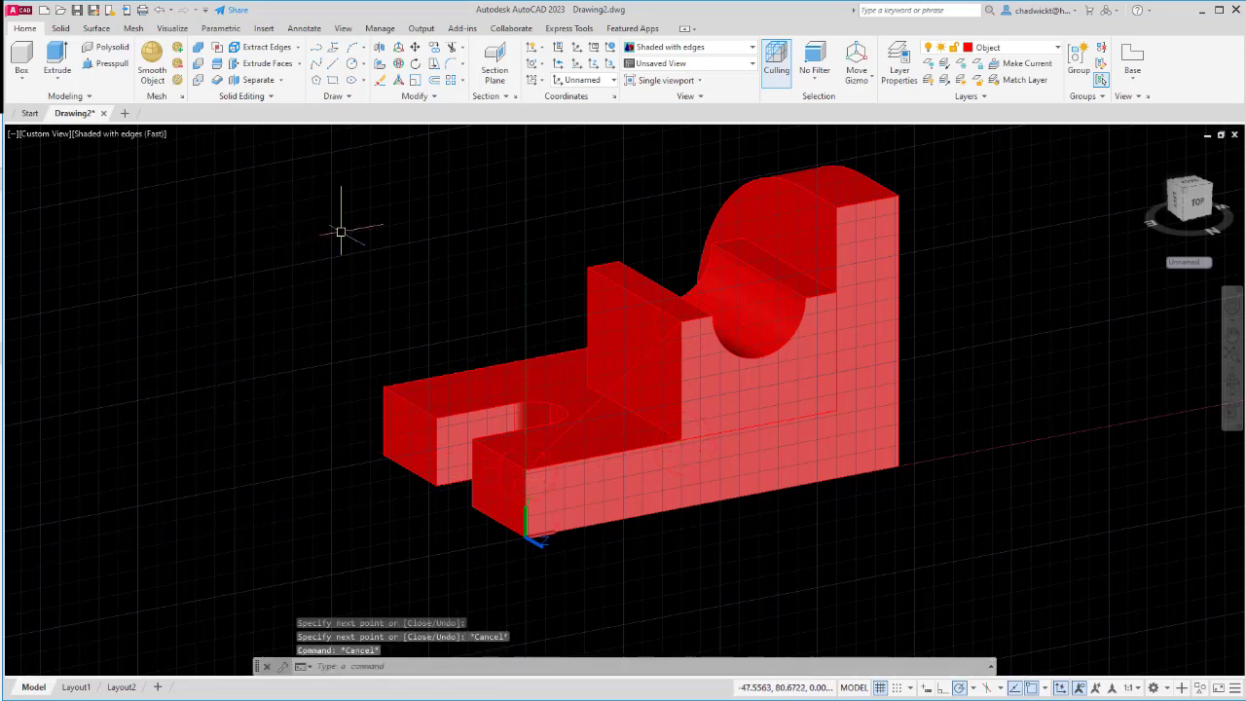
Join the three triangle lines into a single polyline with JOIN
left_click(447, 210)
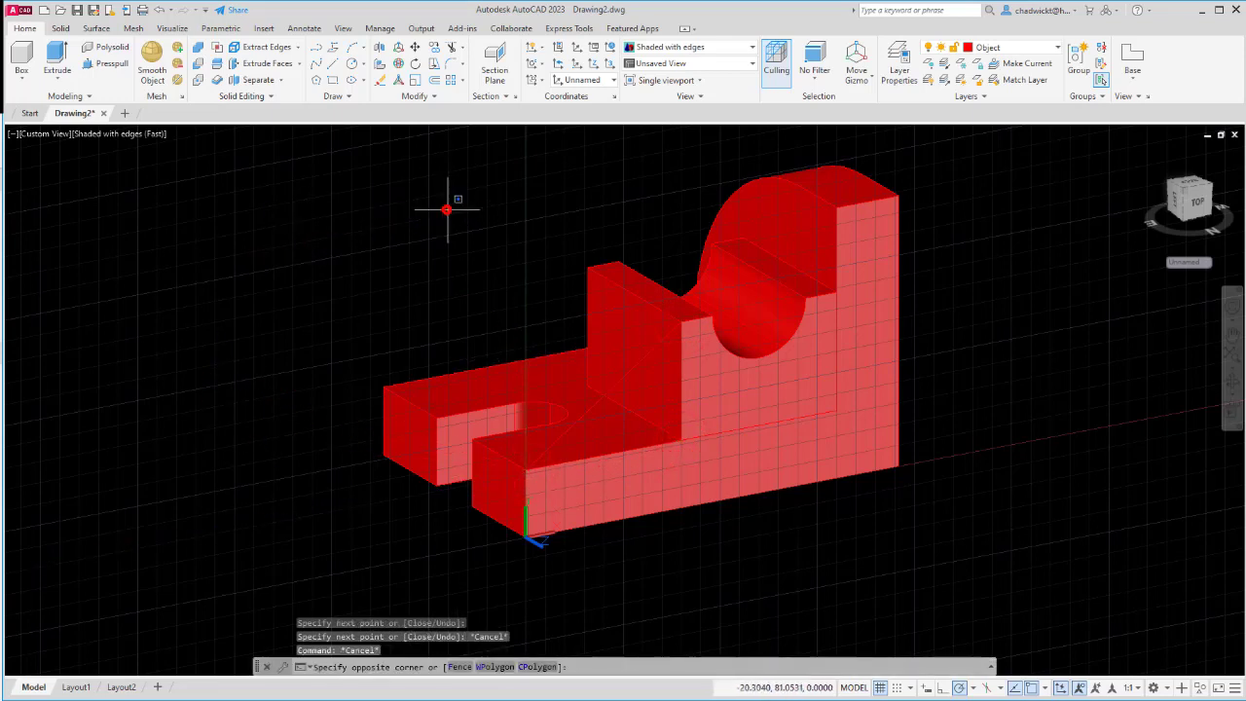
left_click(706, 478)
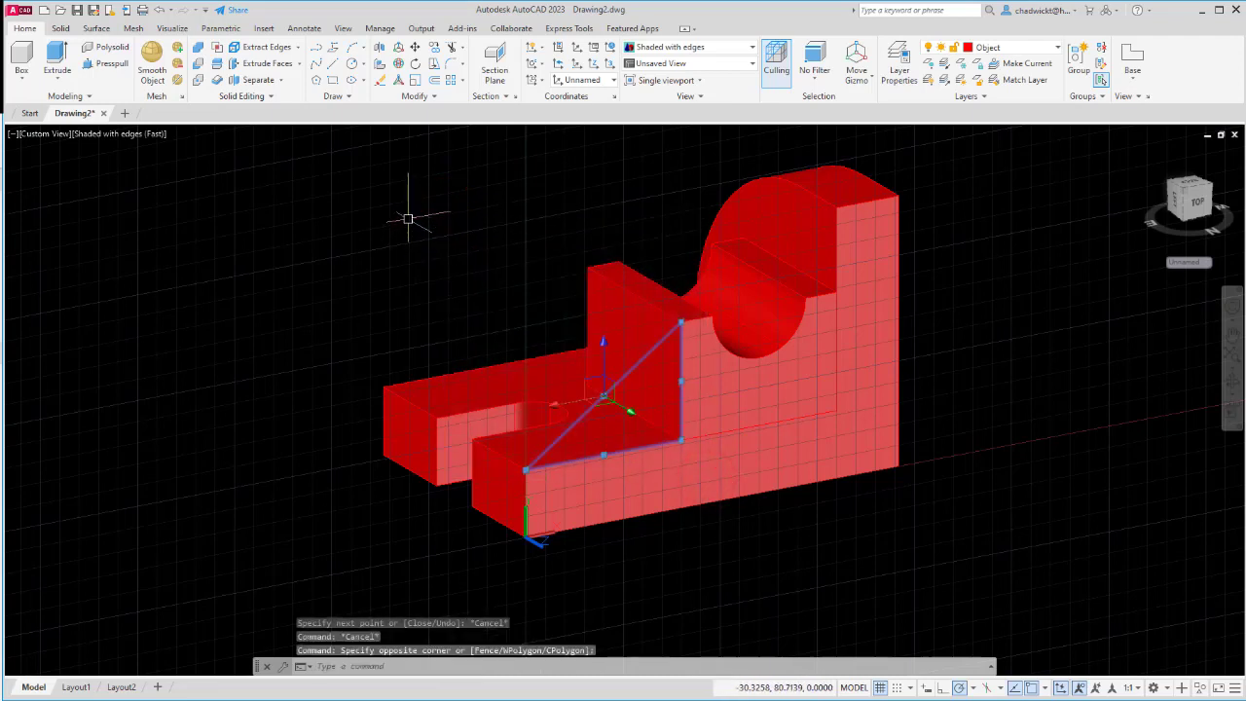
type("j")
key("Return")
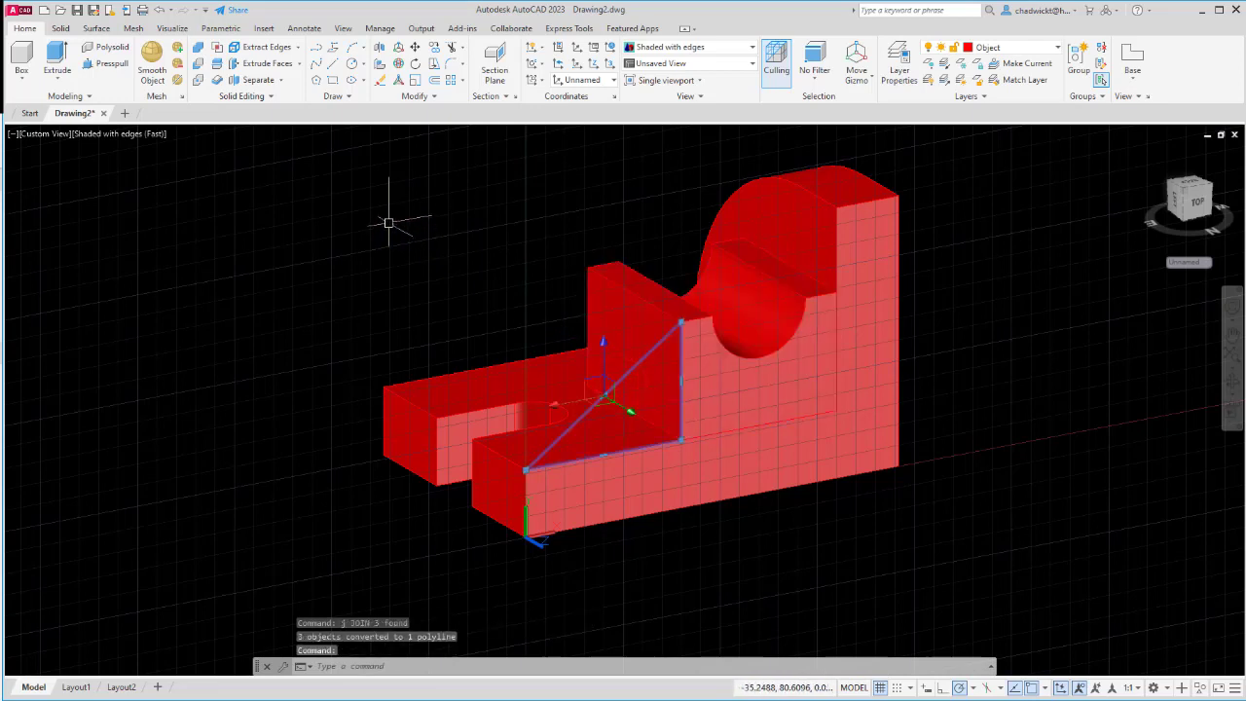
key("Escape")
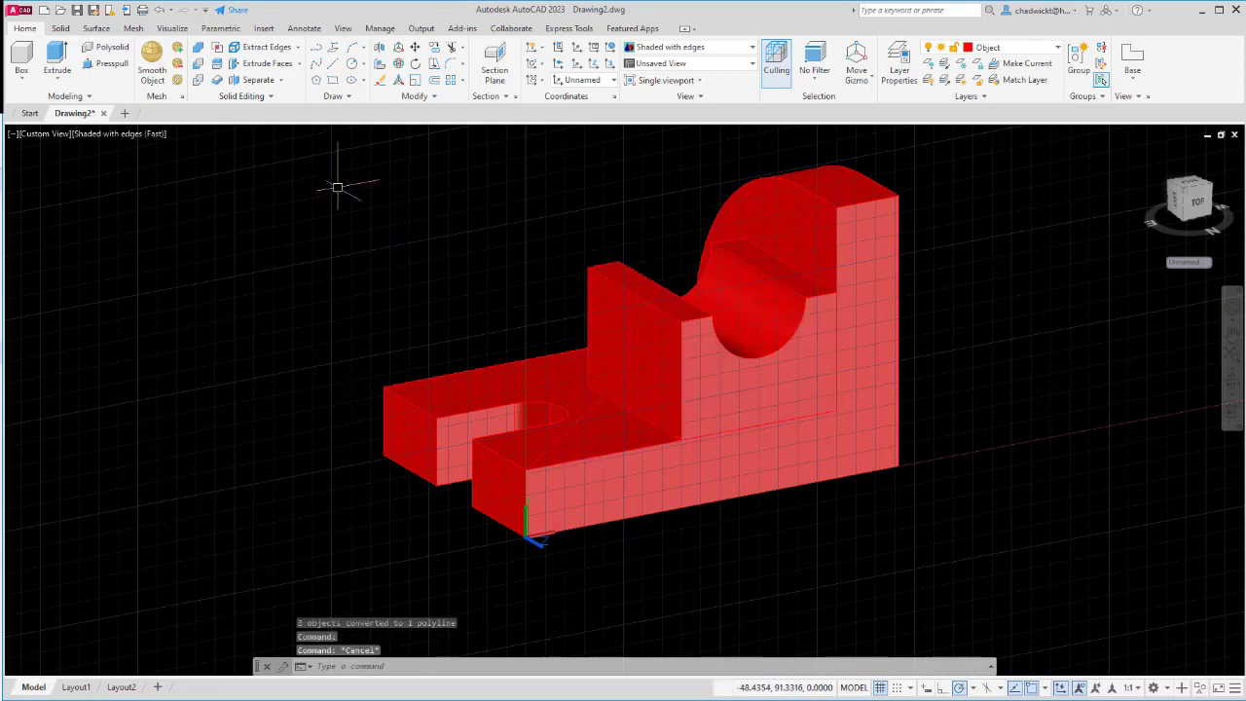
Extrude the triangle polyline by -12 into the sloped rib
left_click(57, 61)
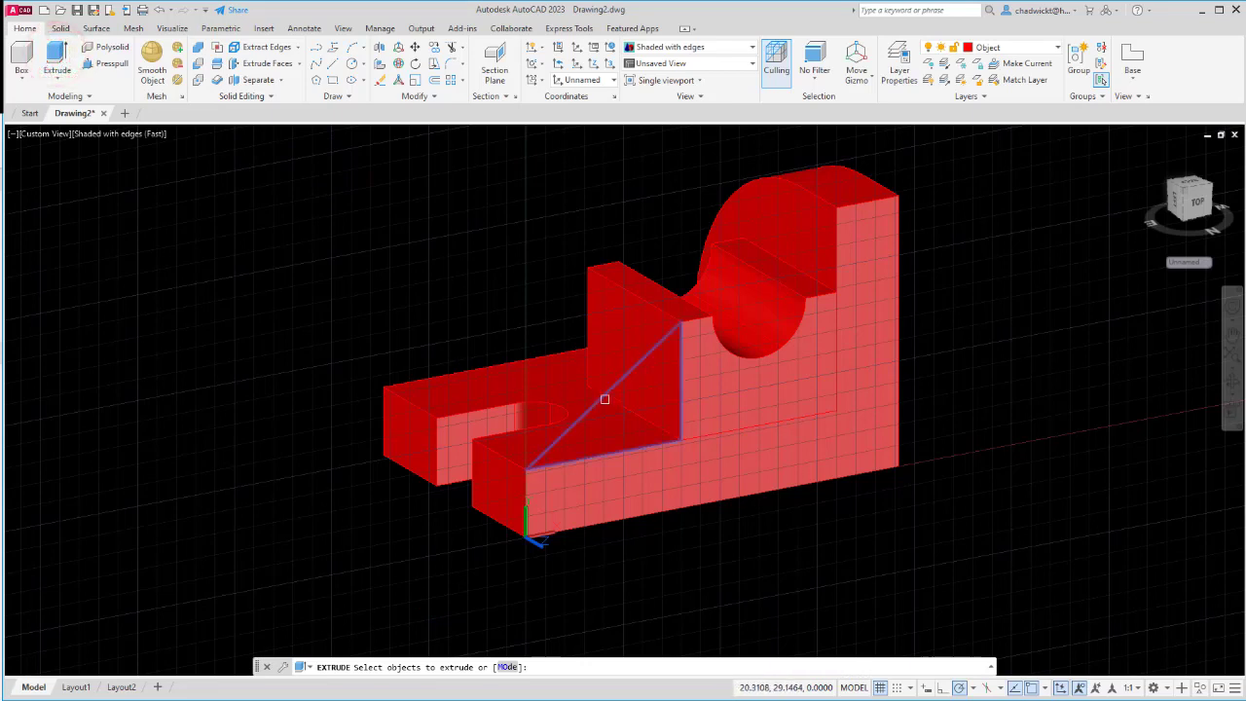
left_click(604, 399)
key("Return")
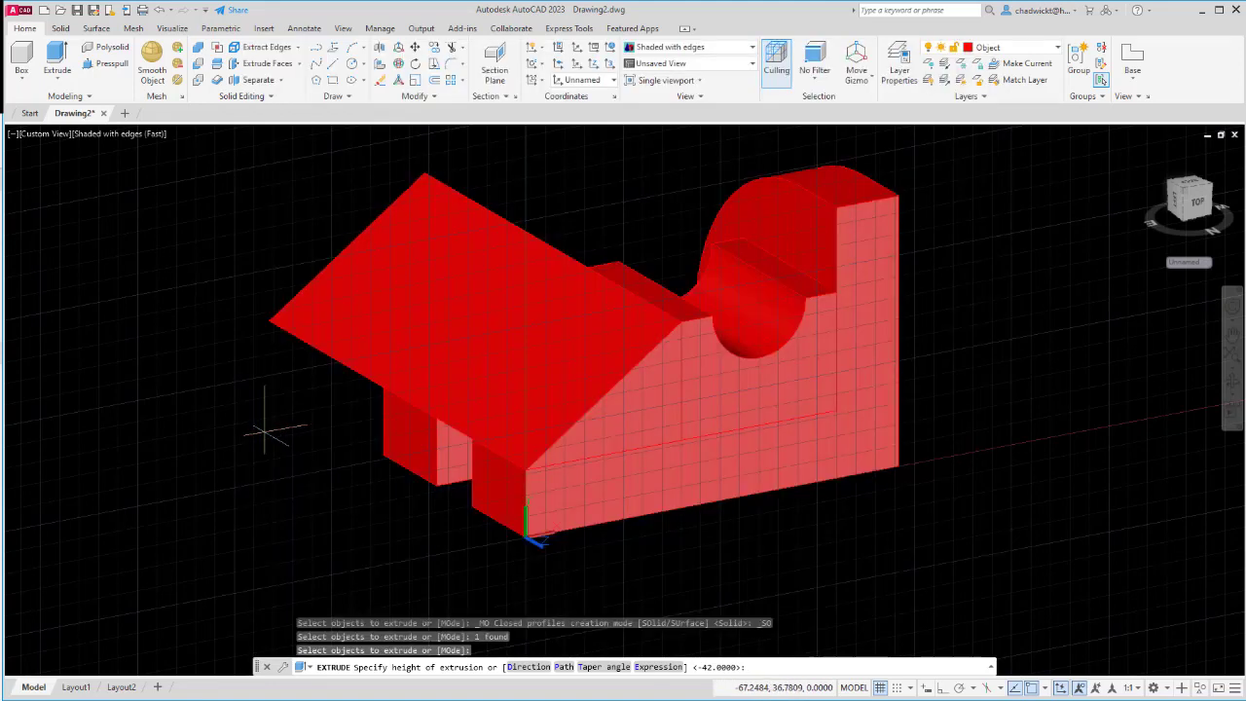
type("-12")
key("Return")
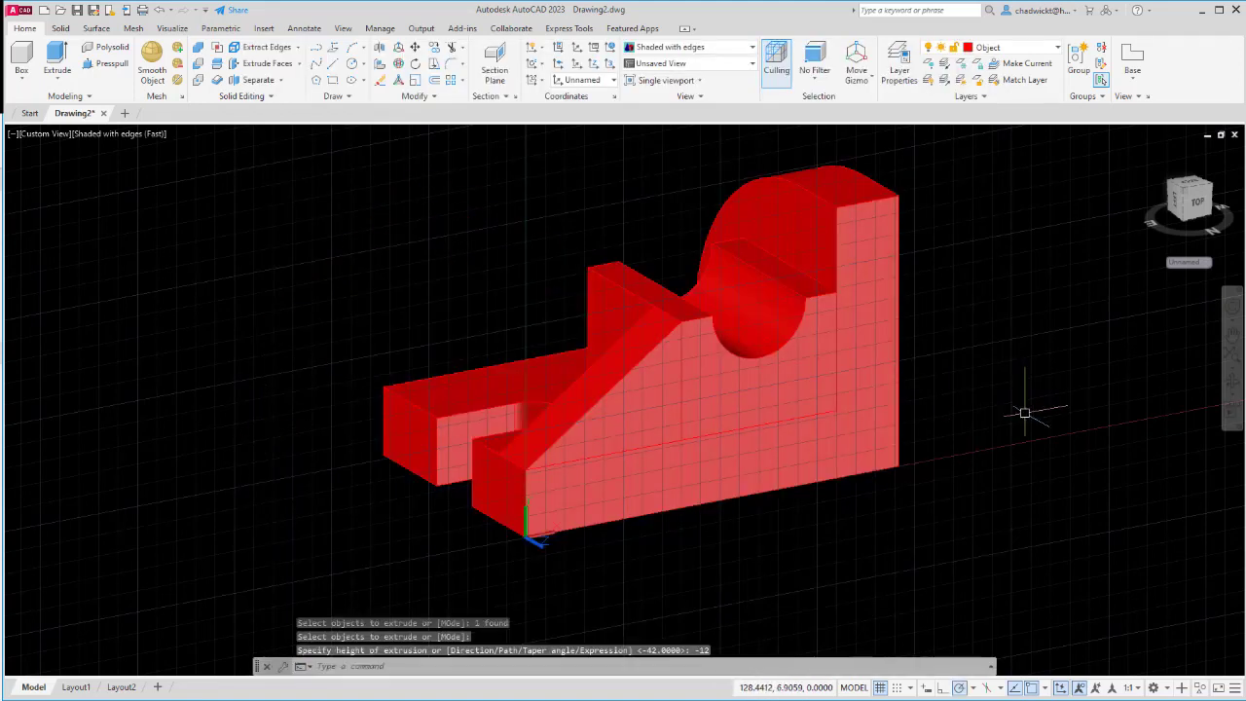
key("Escape")
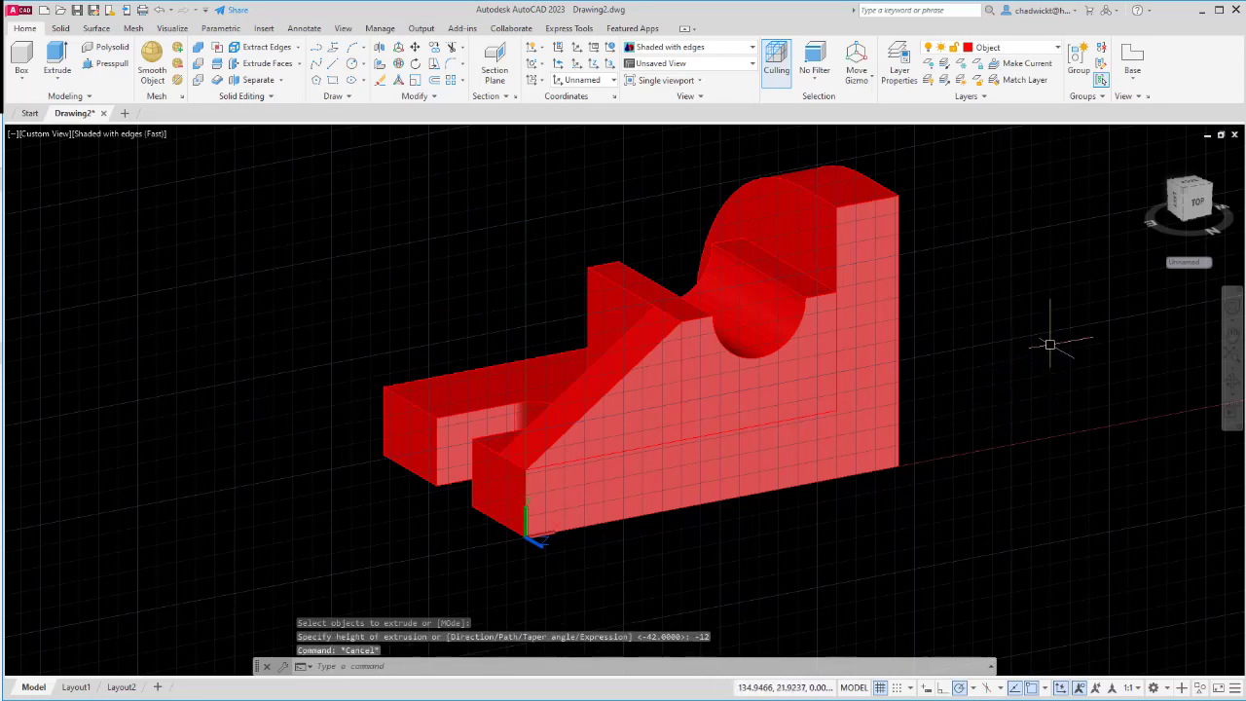
Reset the UCS to World and view the bracket from SE Isometric
left_click(610, 48)
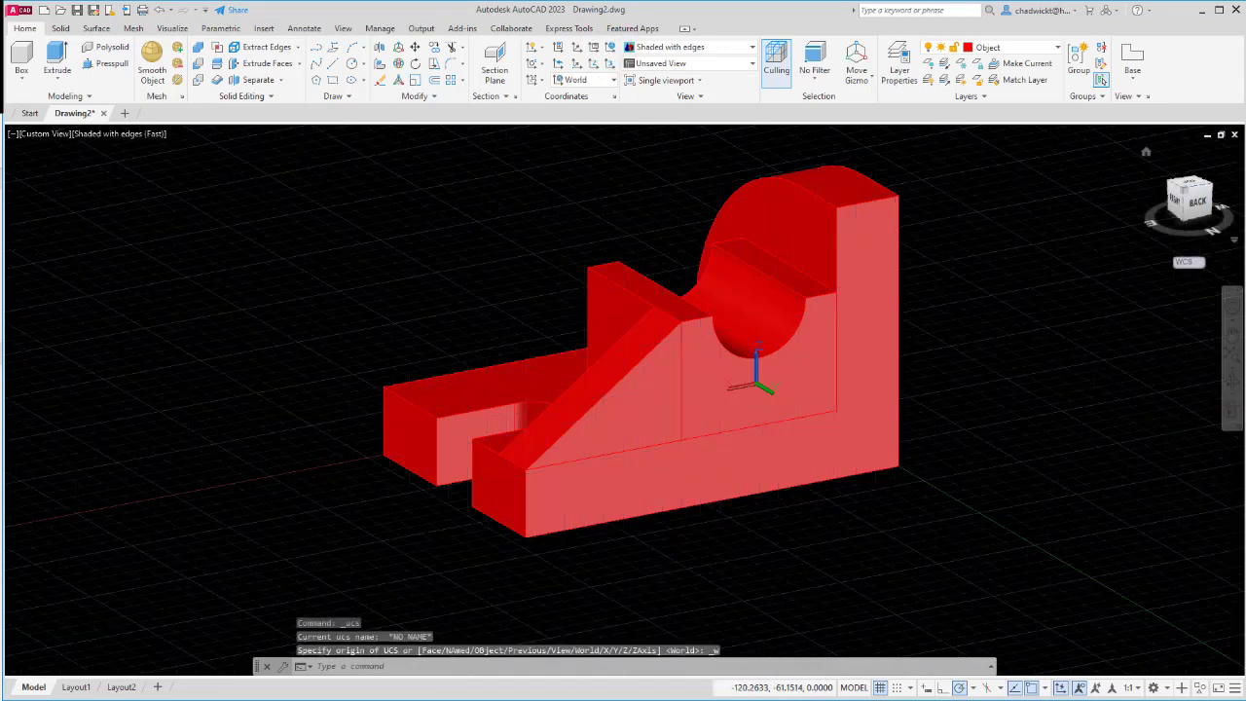
middle_click_drag(882, 509, 1164, 506, "shift")
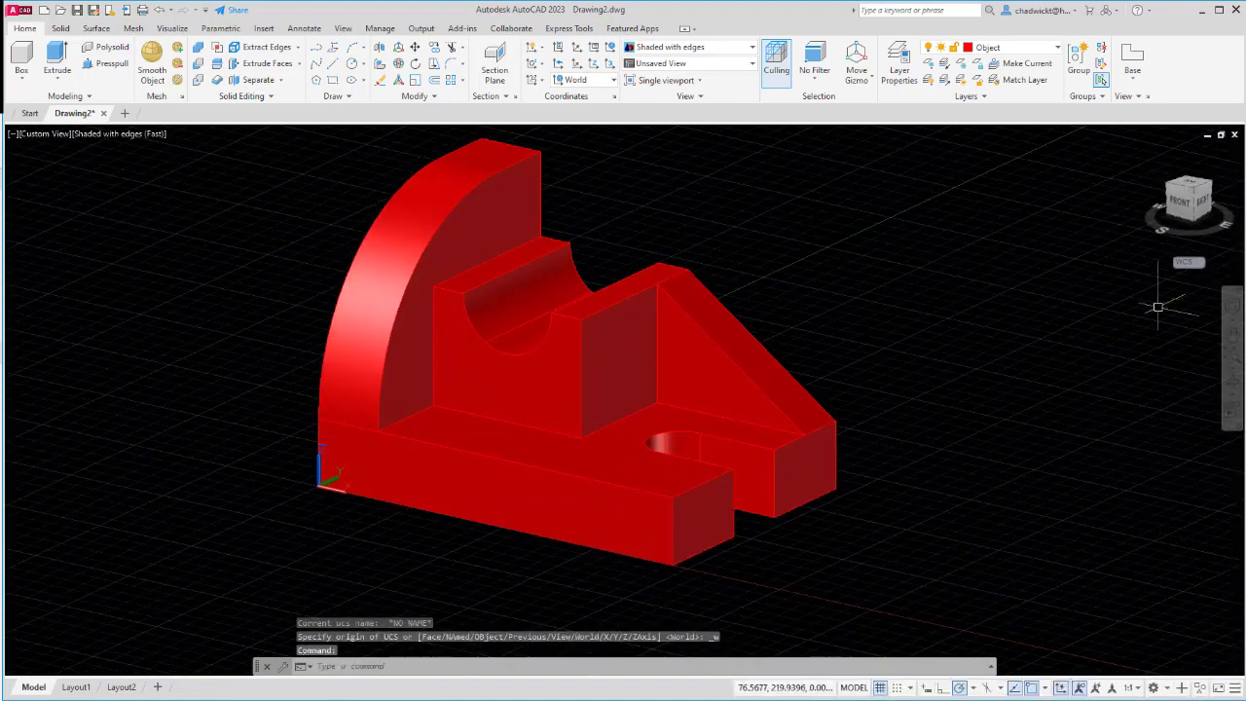
left_click(1196, 195)
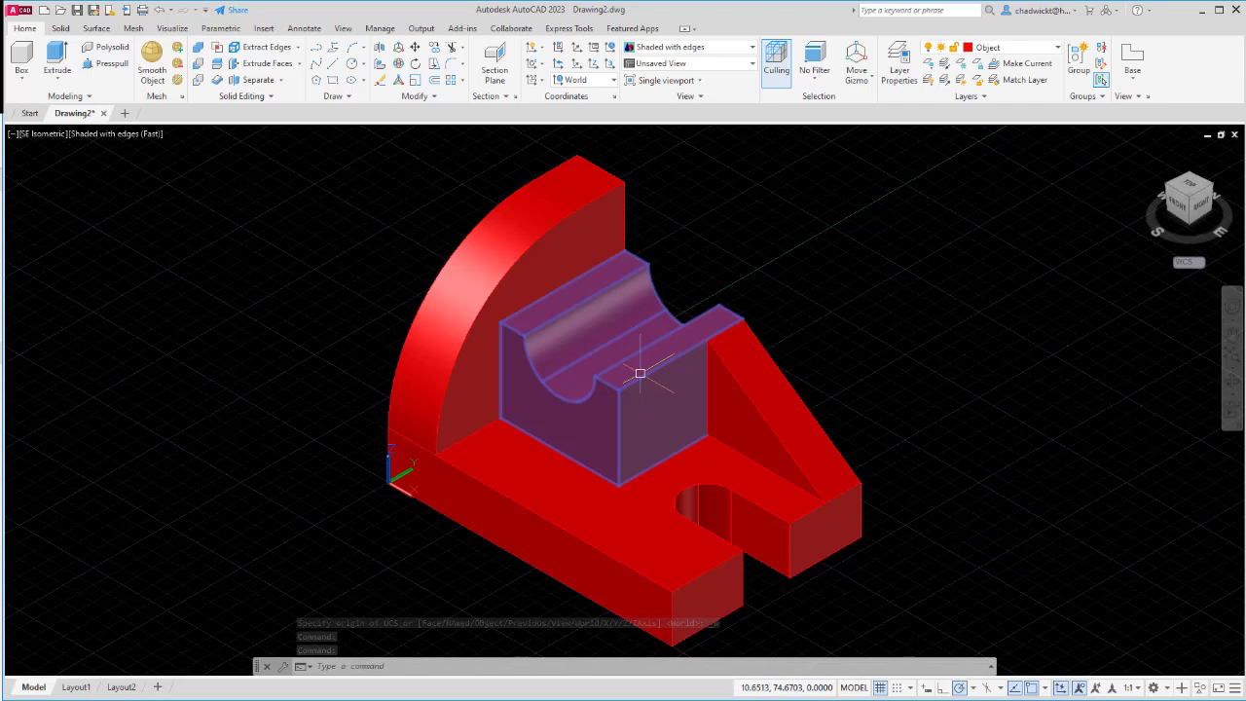
left_click(571, 492)
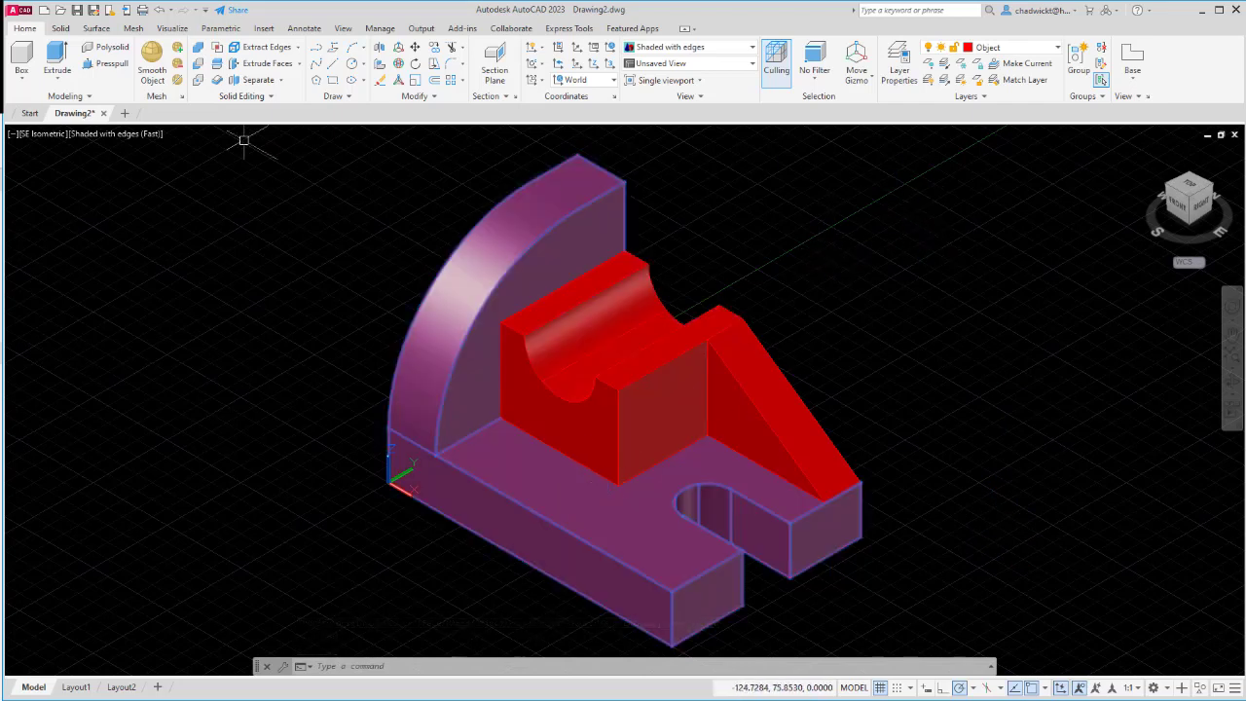
Union the base-upright, cradle block and sloped rib into one bracket solid, then confirm it selects as one
key("Escape")
left_click(197, 49)
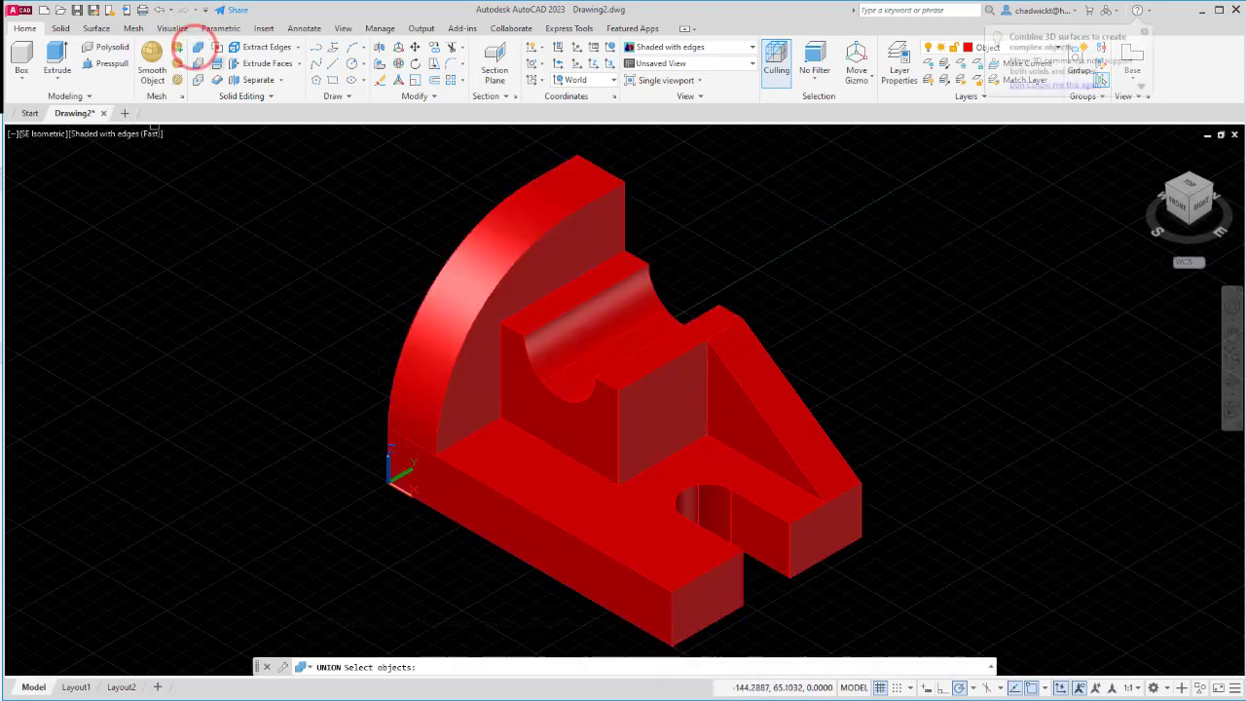
left_click(959, 225)
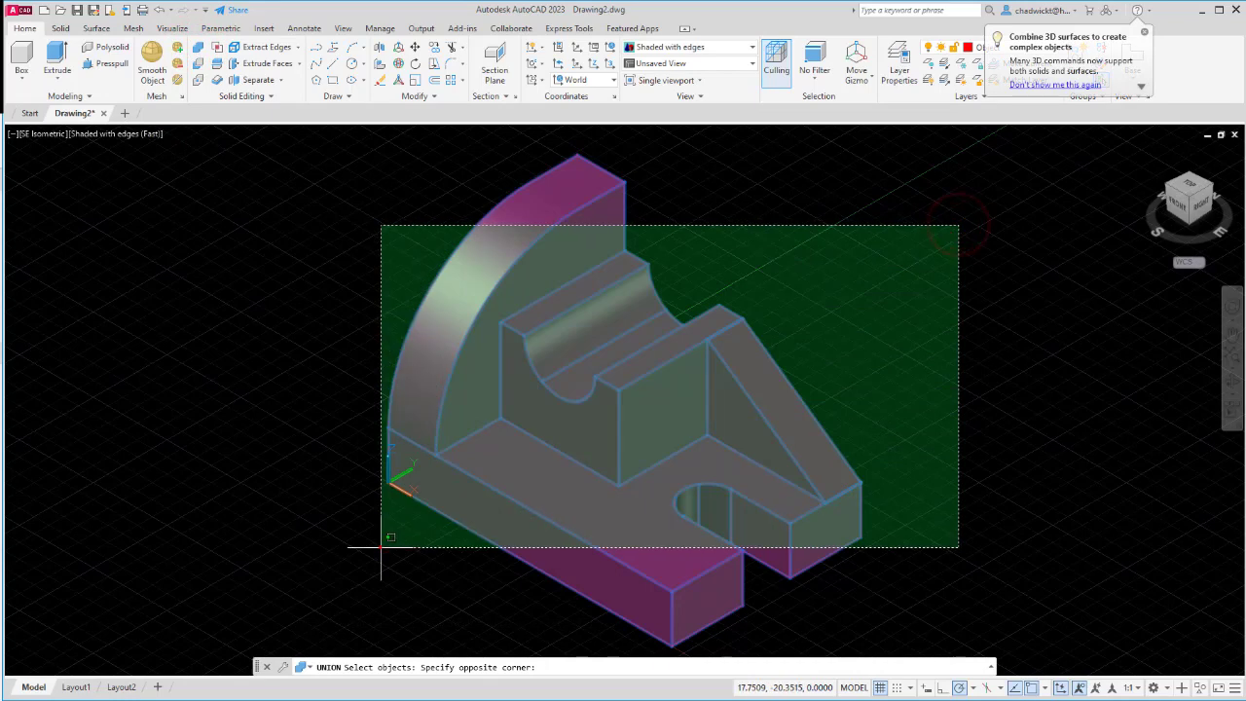
left_click(381, 545)
key("Return")
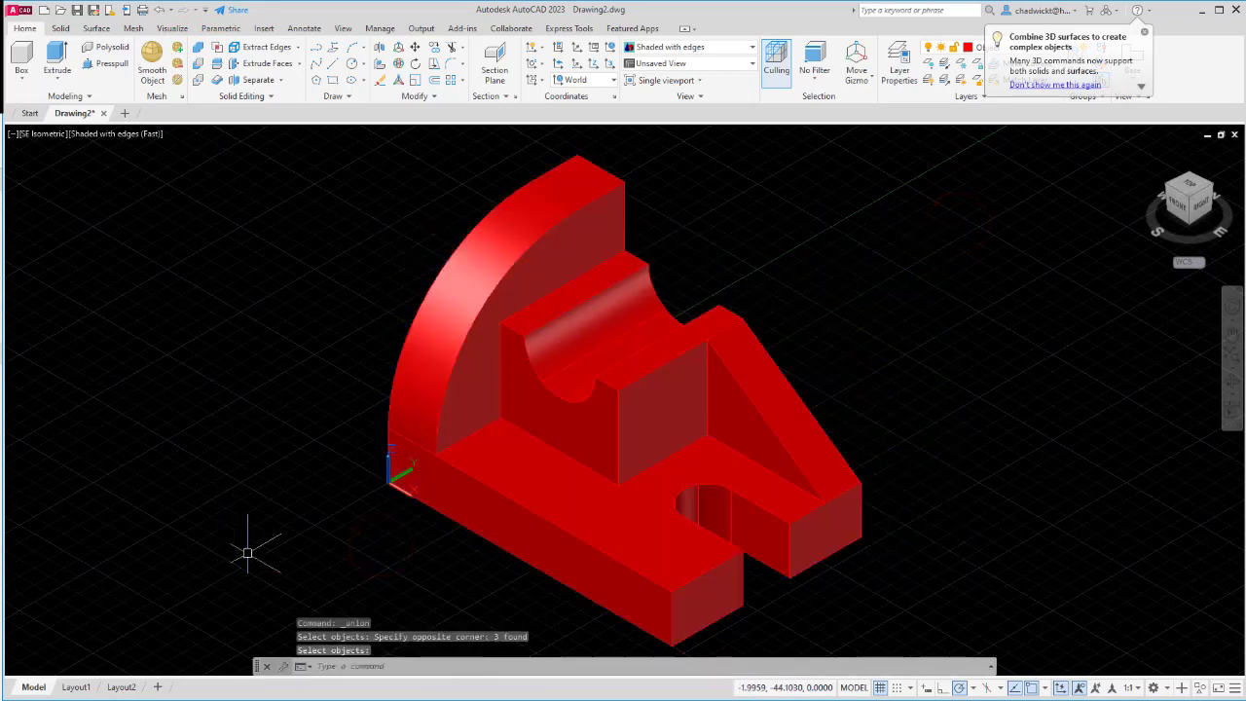
left_click(542, 525)
key("Escape")
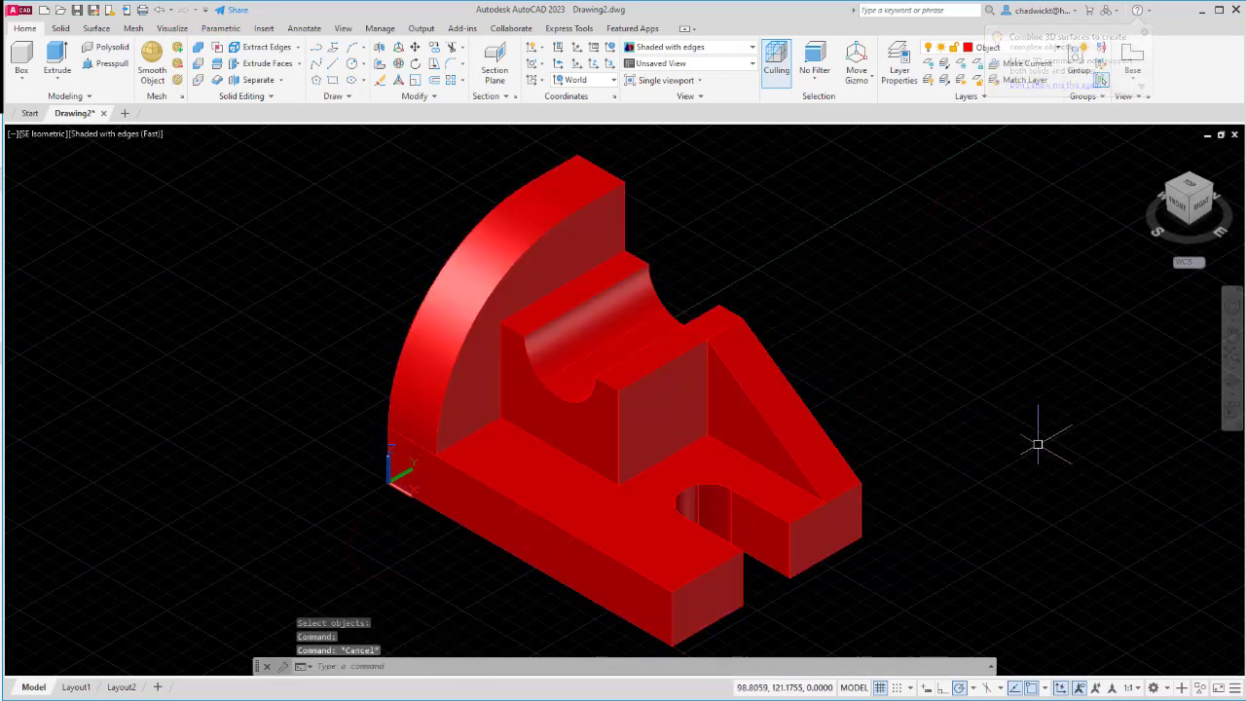